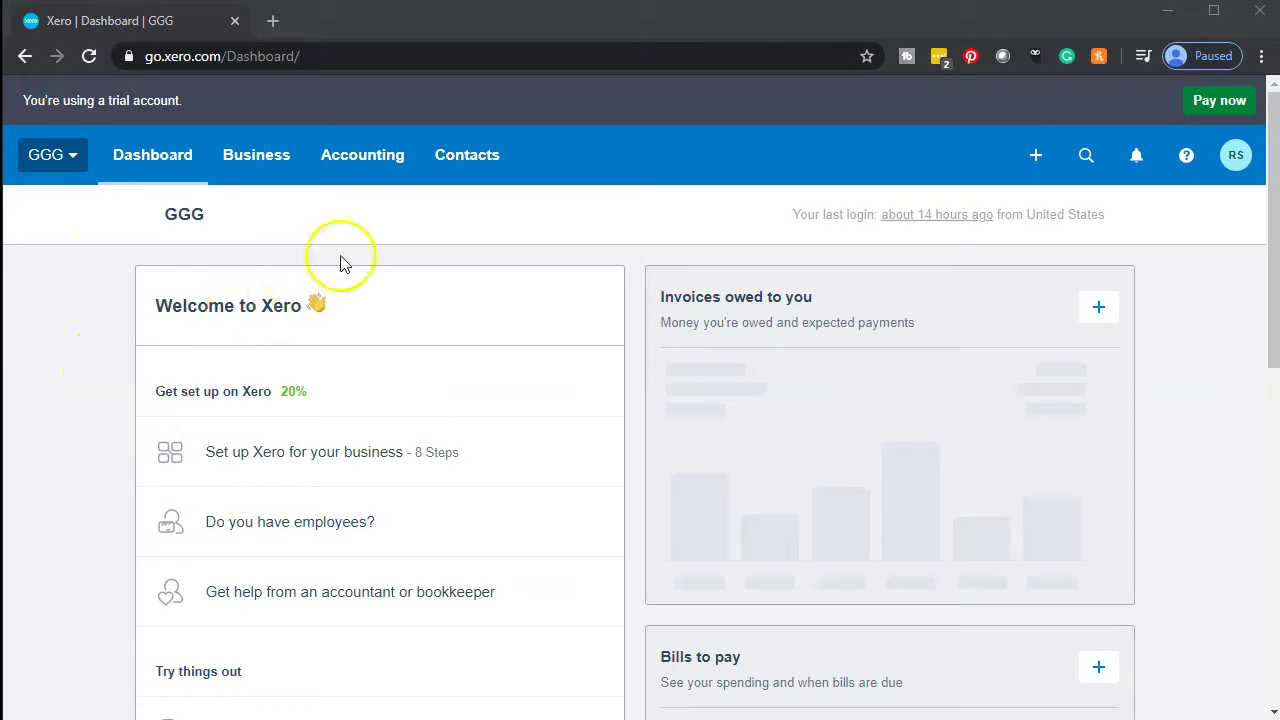
Open the Balance Sheet report and duplicate its browser tab
{"action": "left_click", "coordinate": [387, 169]}
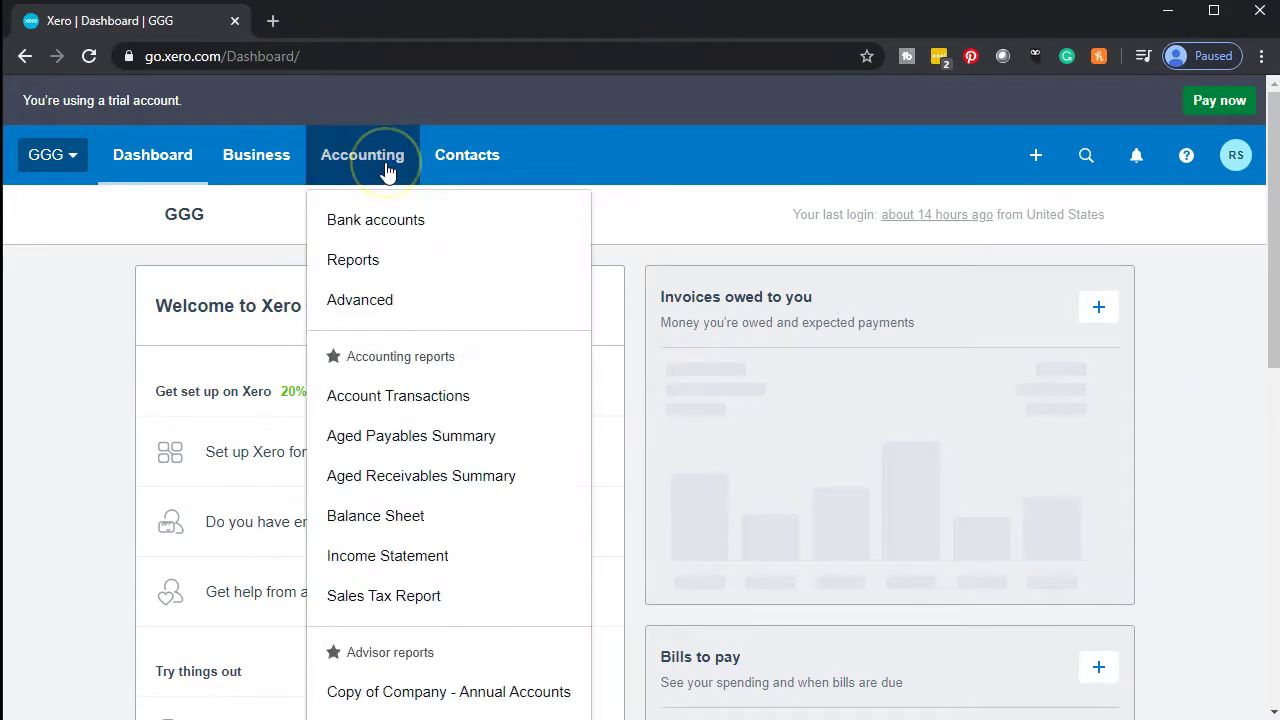
{"action": "left_click", "coordinate": [399, 523]}
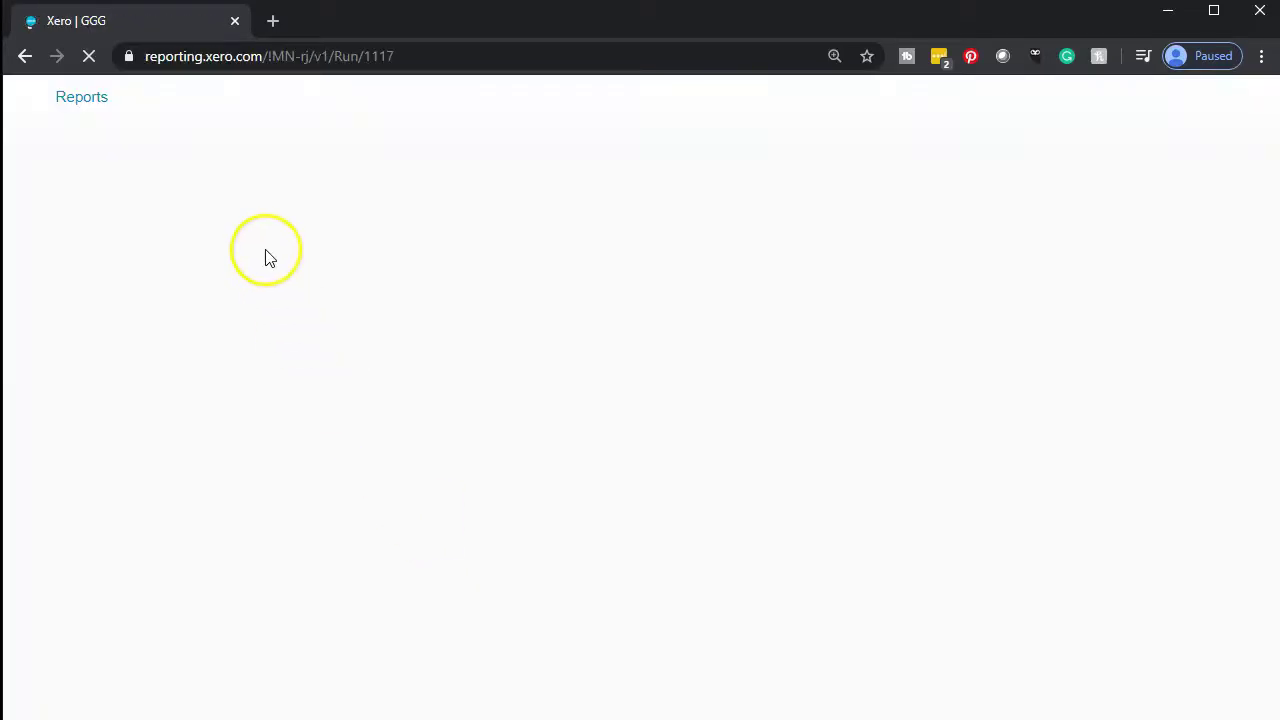
{"action": "right_click", "coordinate": [191, 18]}
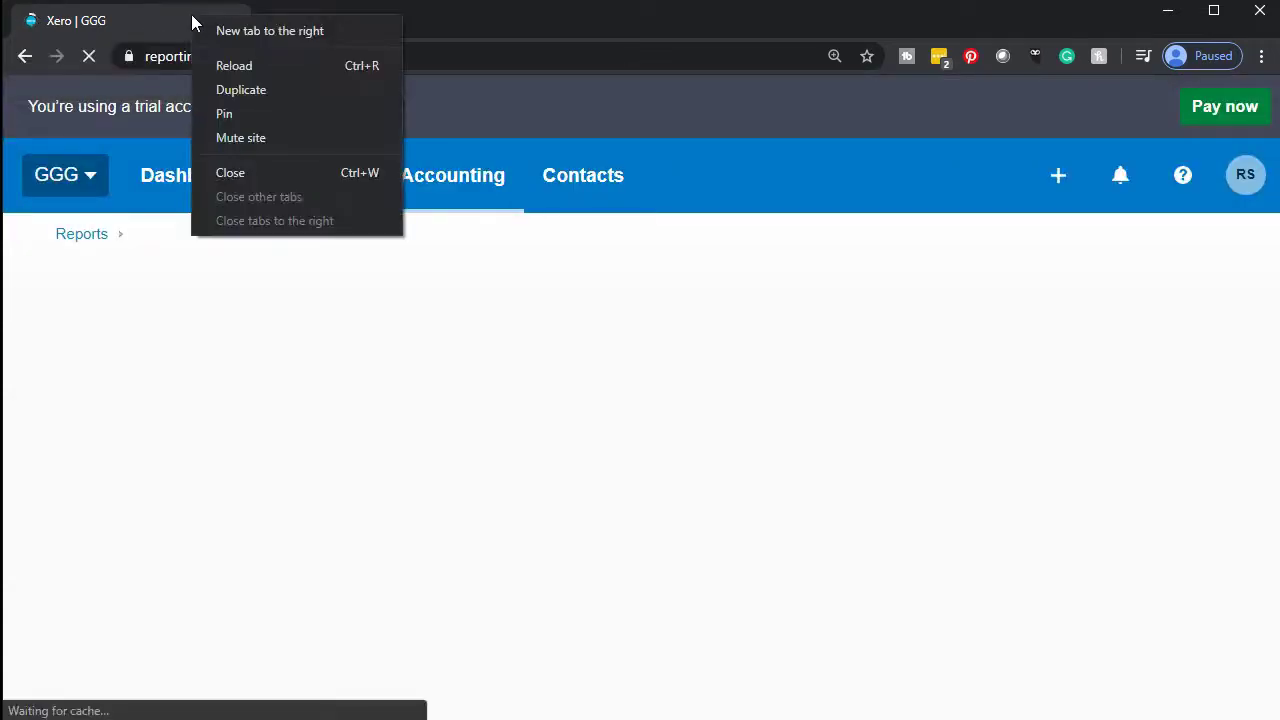
{"action": "left_click", "coordinate": [216, 89]}
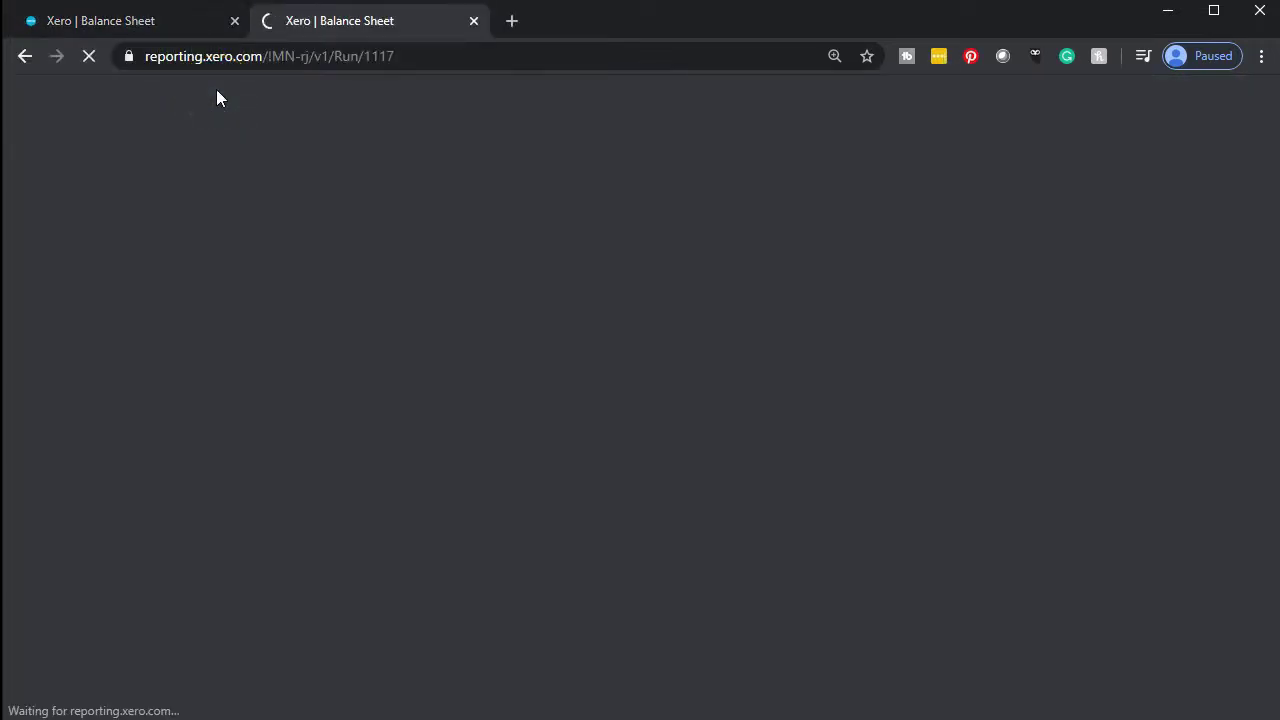
Open the Income Statement report in the original browser tab and duplicate that tab
{"action": "left_click", "coordinate": [154, 21]}
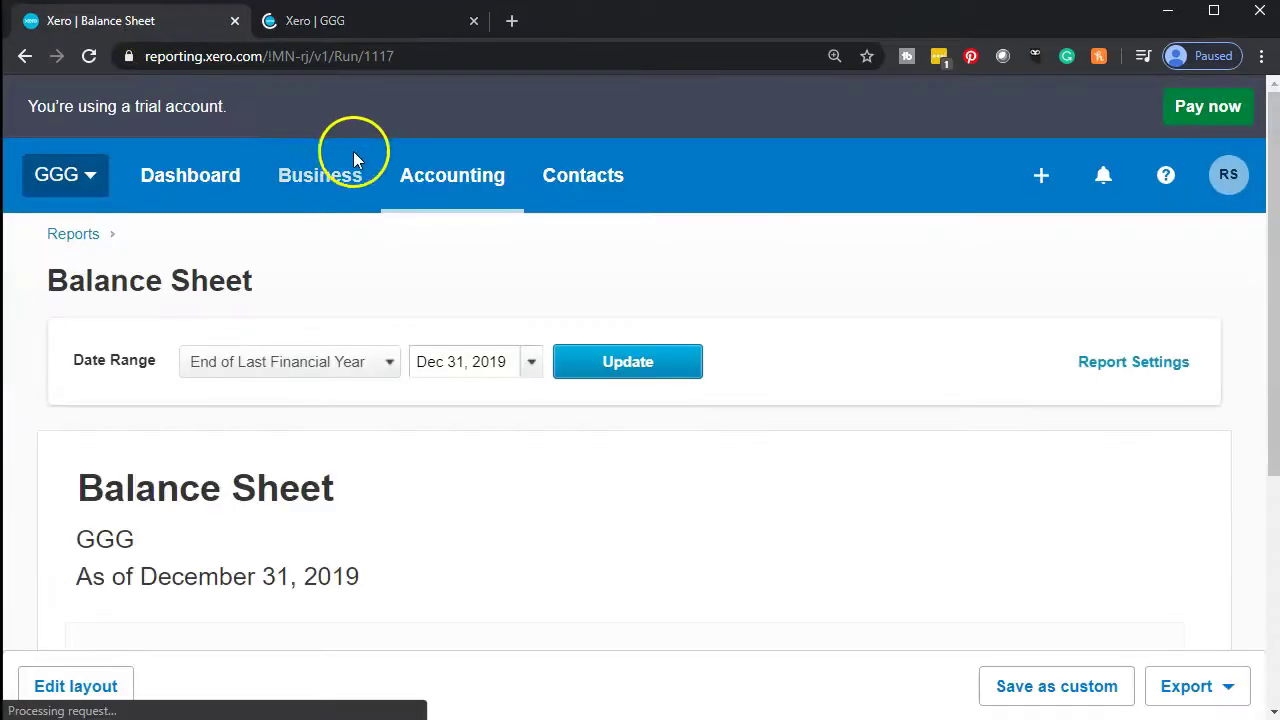
{"action": "left_click", "coordinate": [437, 187]}
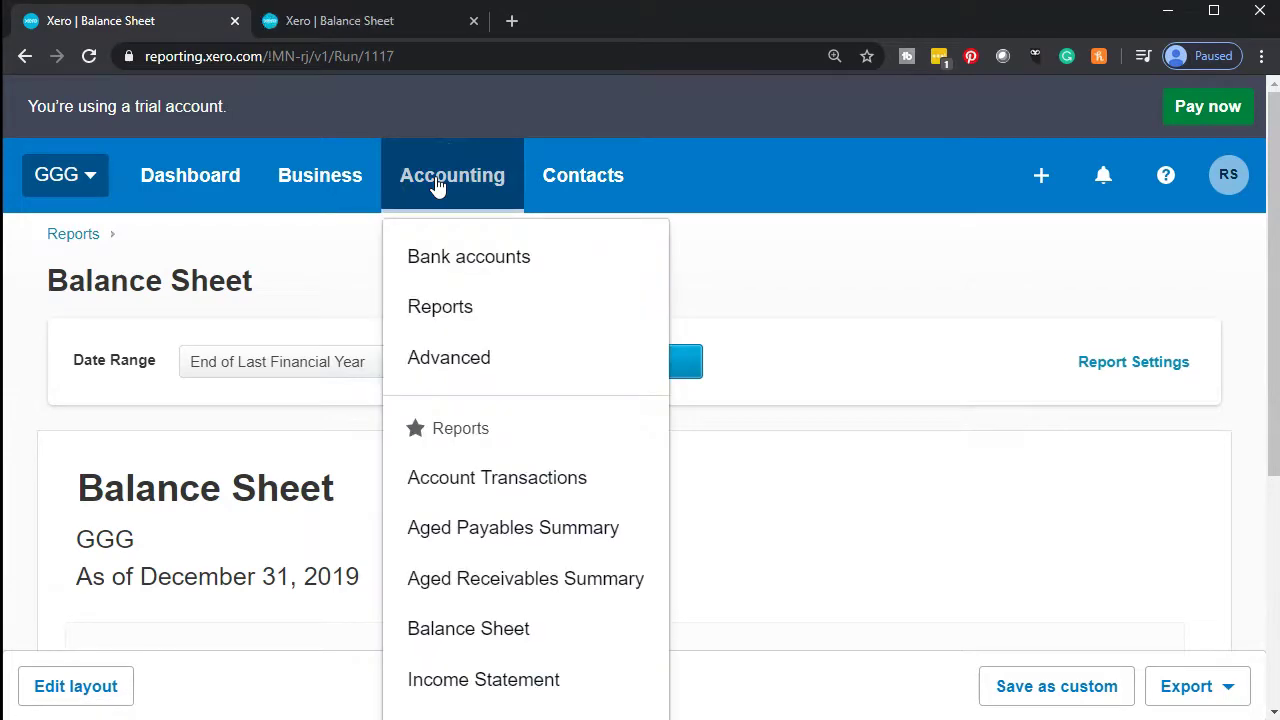
{"action": "left_click", "coordinate": [496, 689]}
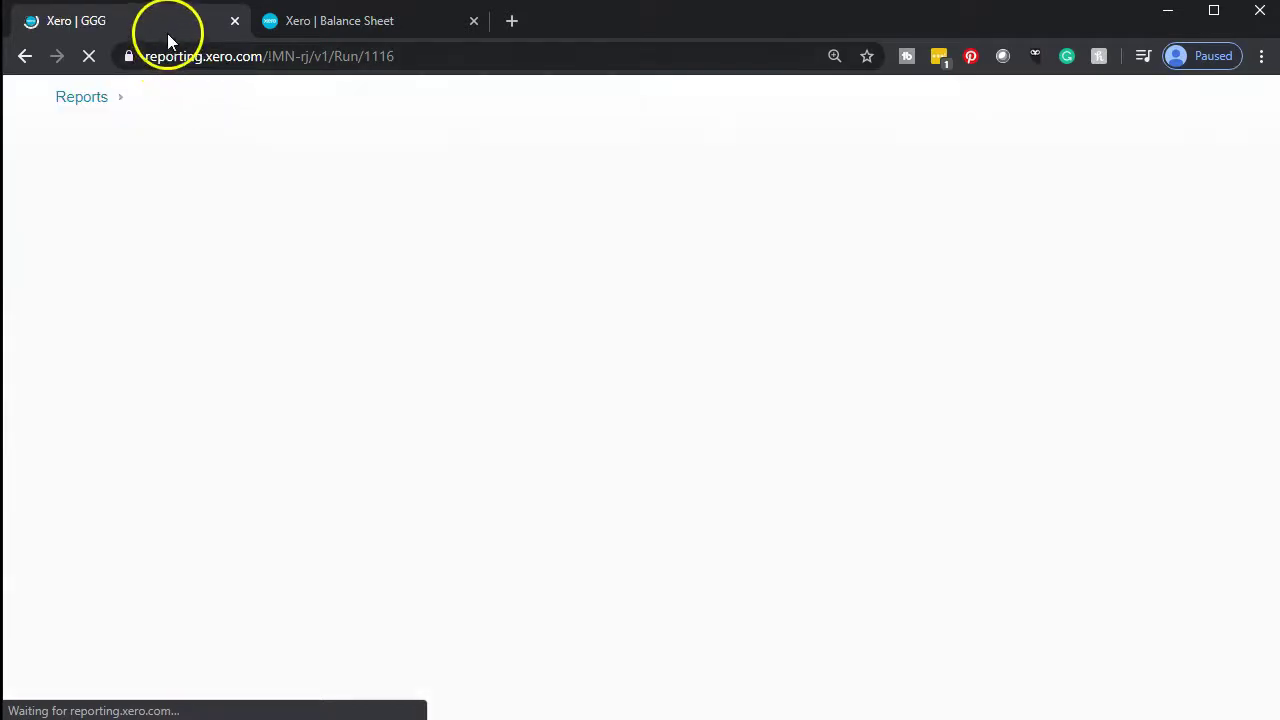
{"action": "right_click", "coordinate": [168, 22]}
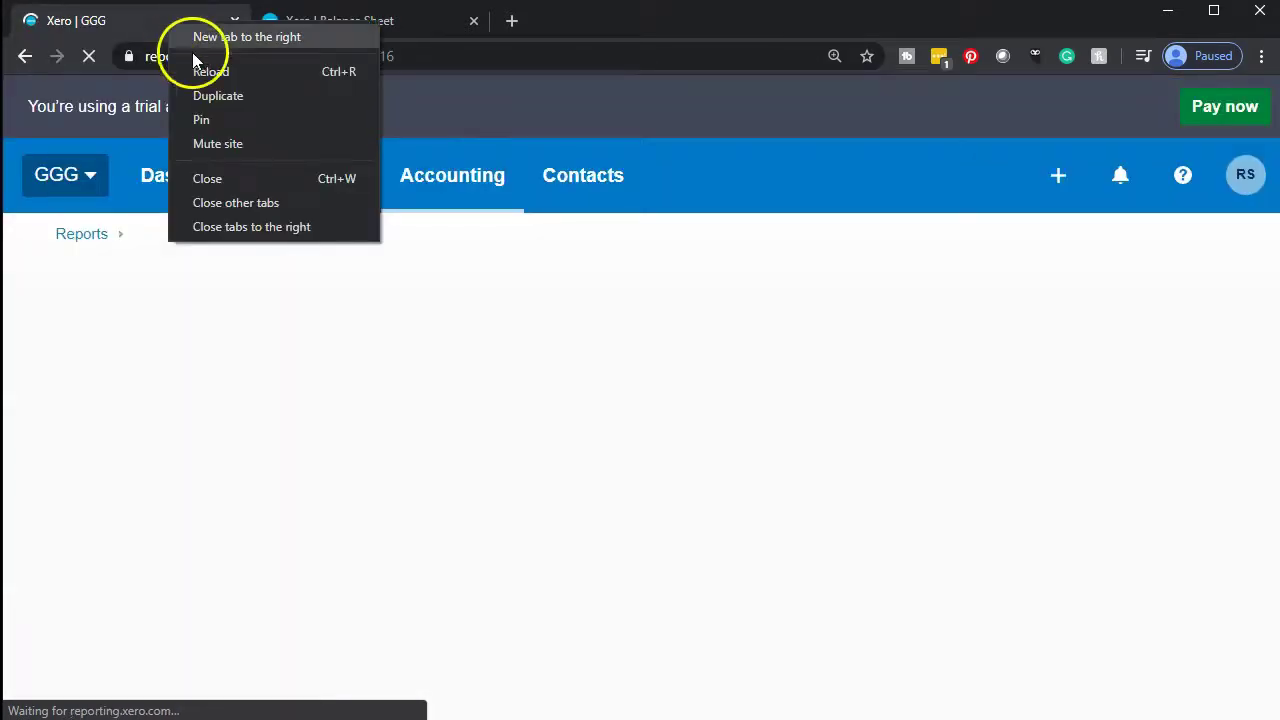
{"action": "left_click", "coordinate": [214, 97]}
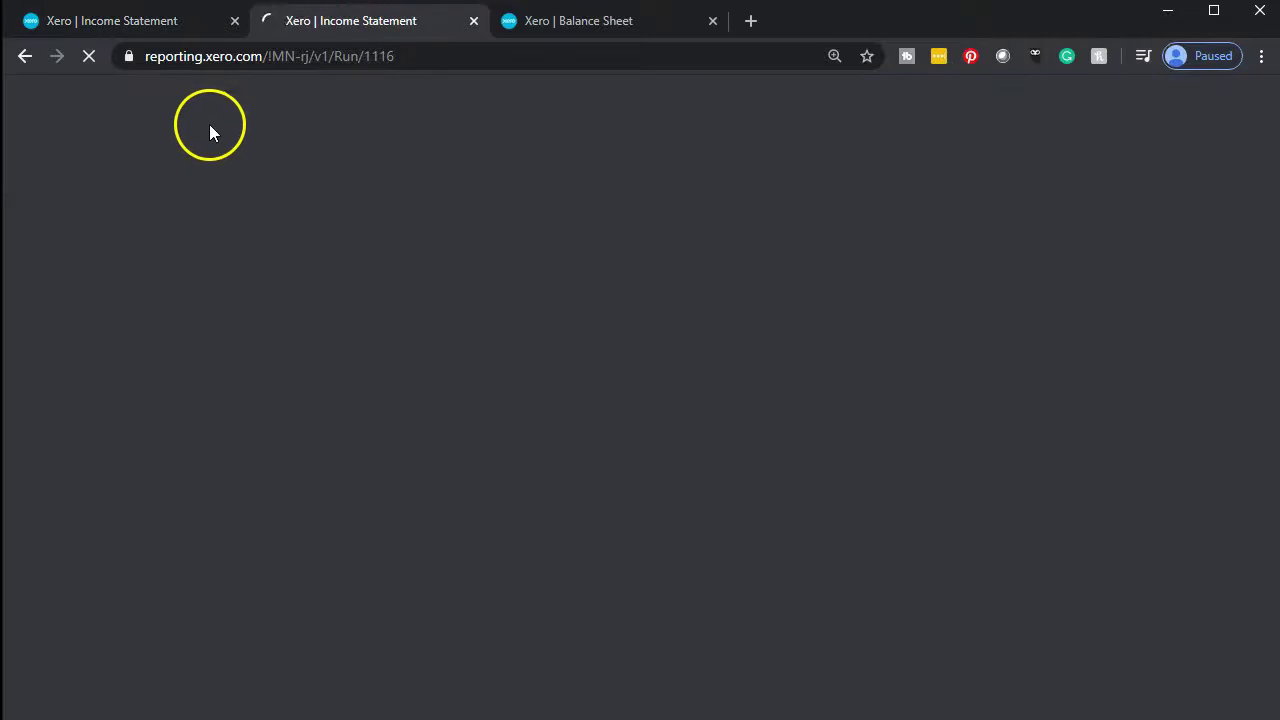
In the Balance Sheet tab, set the report date to Mar 31, 2020 and update the report
{"action": "left_click", "coordinate": [615, 30]}
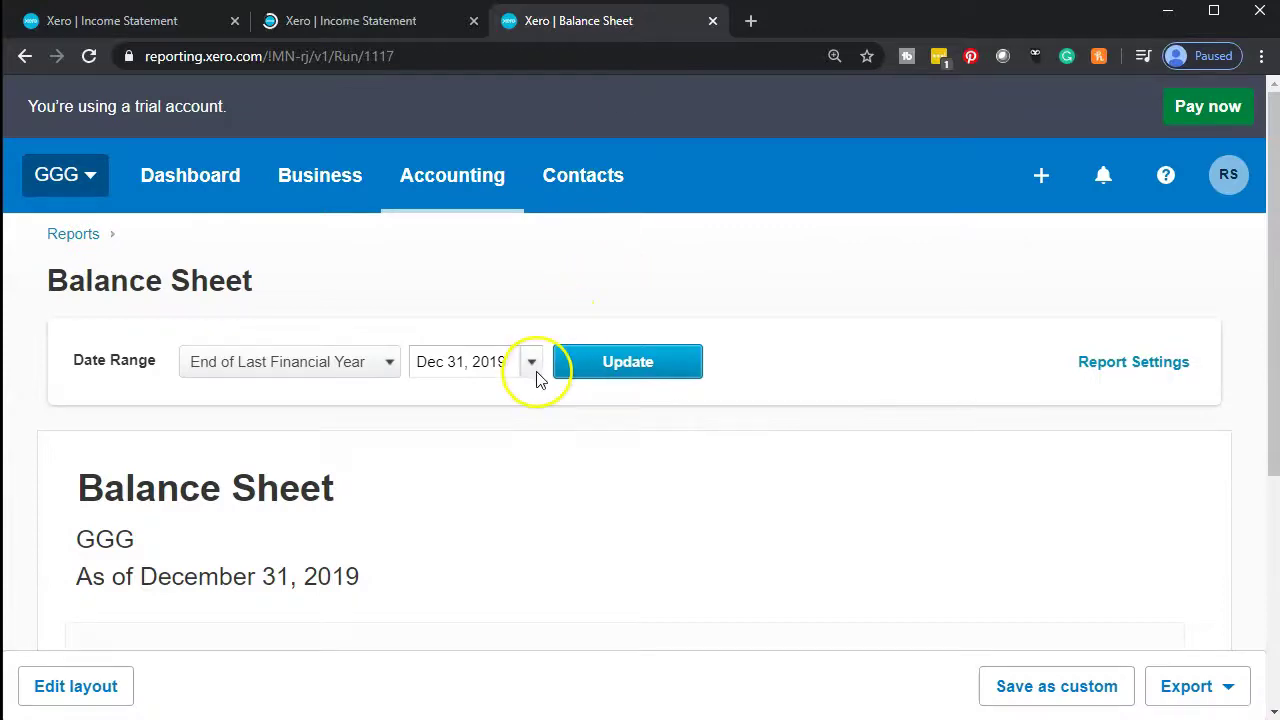
{"action": "left_click", "coordinate": [536, 372]}
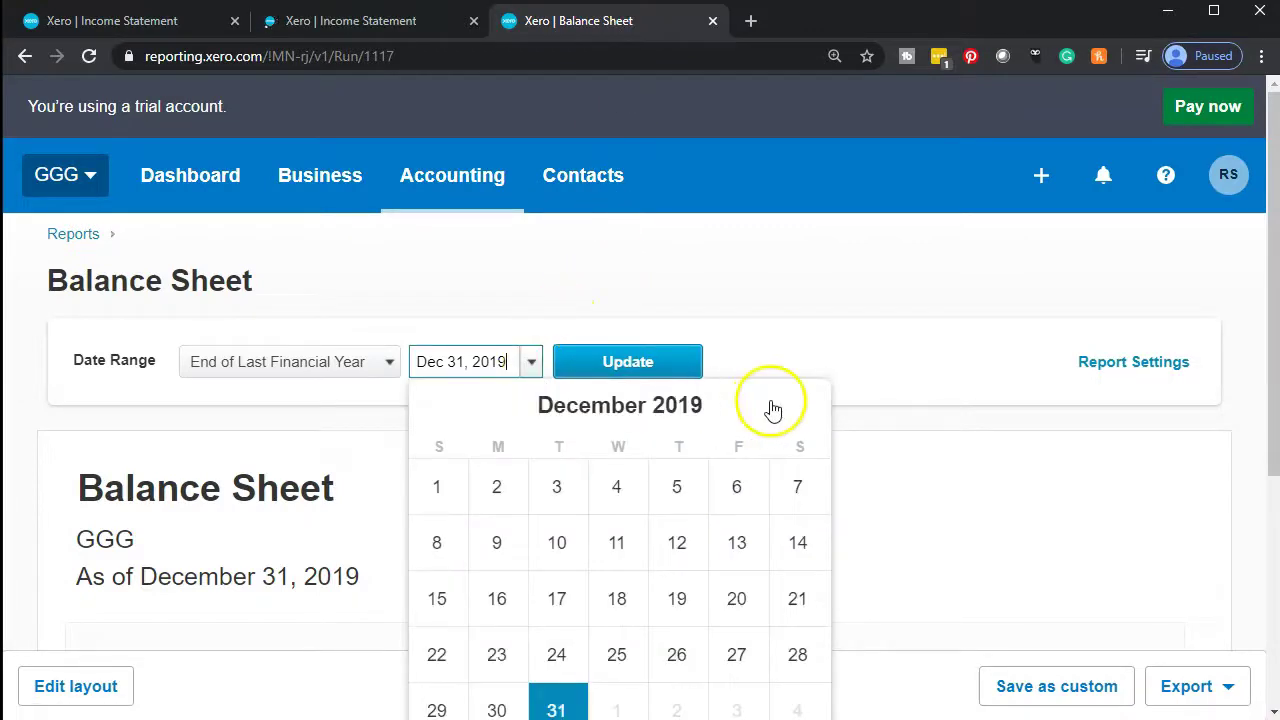
{"action": "scroll", "coordinate": [800, 578], "scroll_direction": "down", "scroll_amount": 1}
{"action": "left_click", "coordinate": [801, 389]}
{"action": "left_click", "coordinate": [803, 390]}
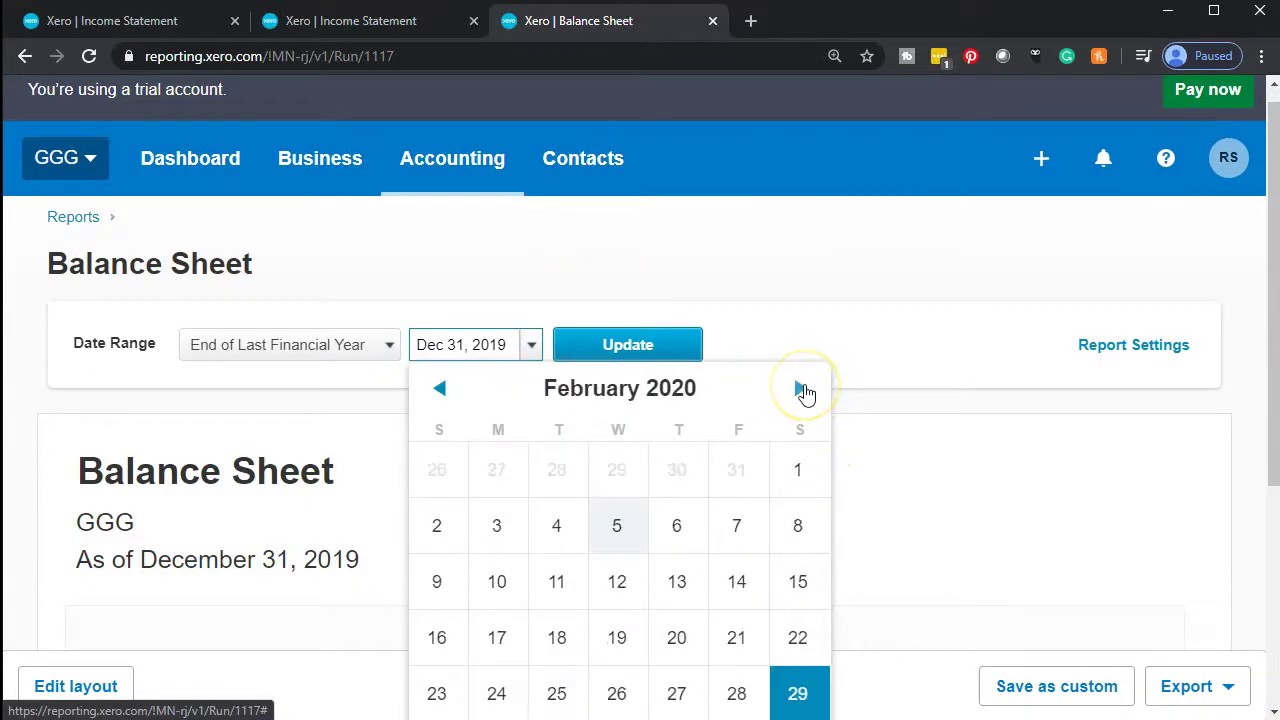
{"action": "left_click", "coordinate": [803, 390]}
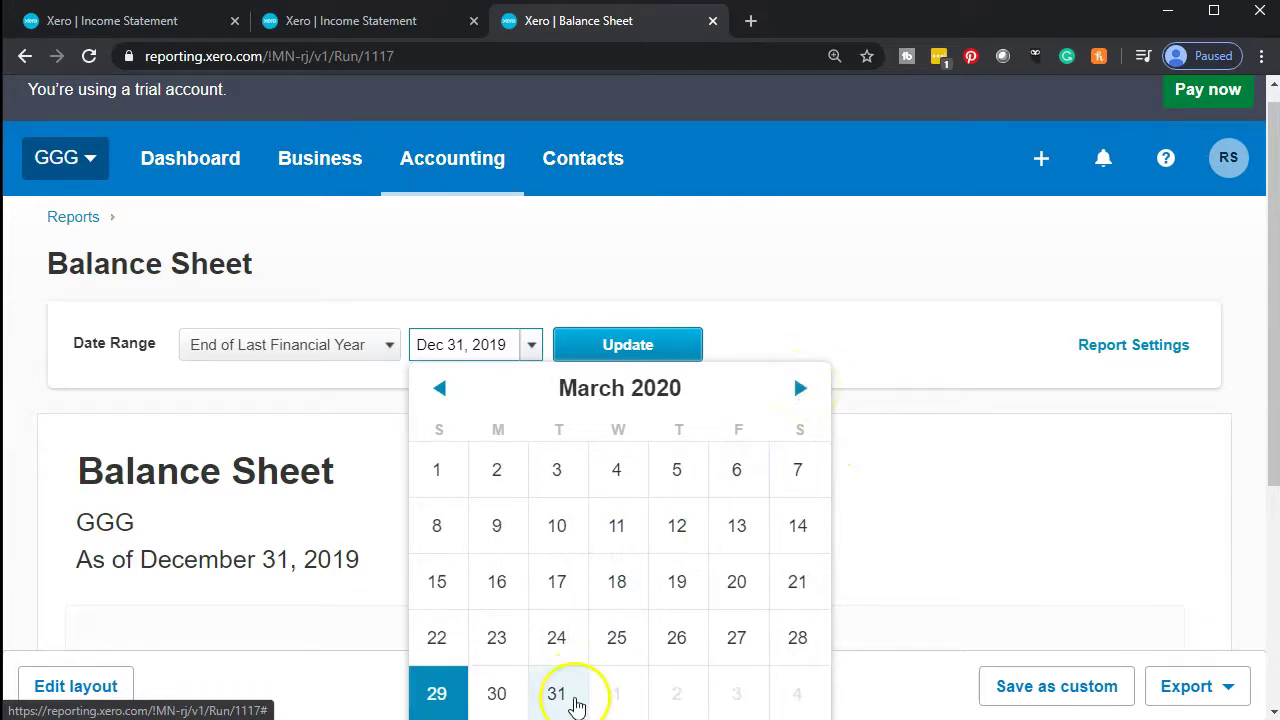
{"action": "left_click", "coordinate": [575, 704]}
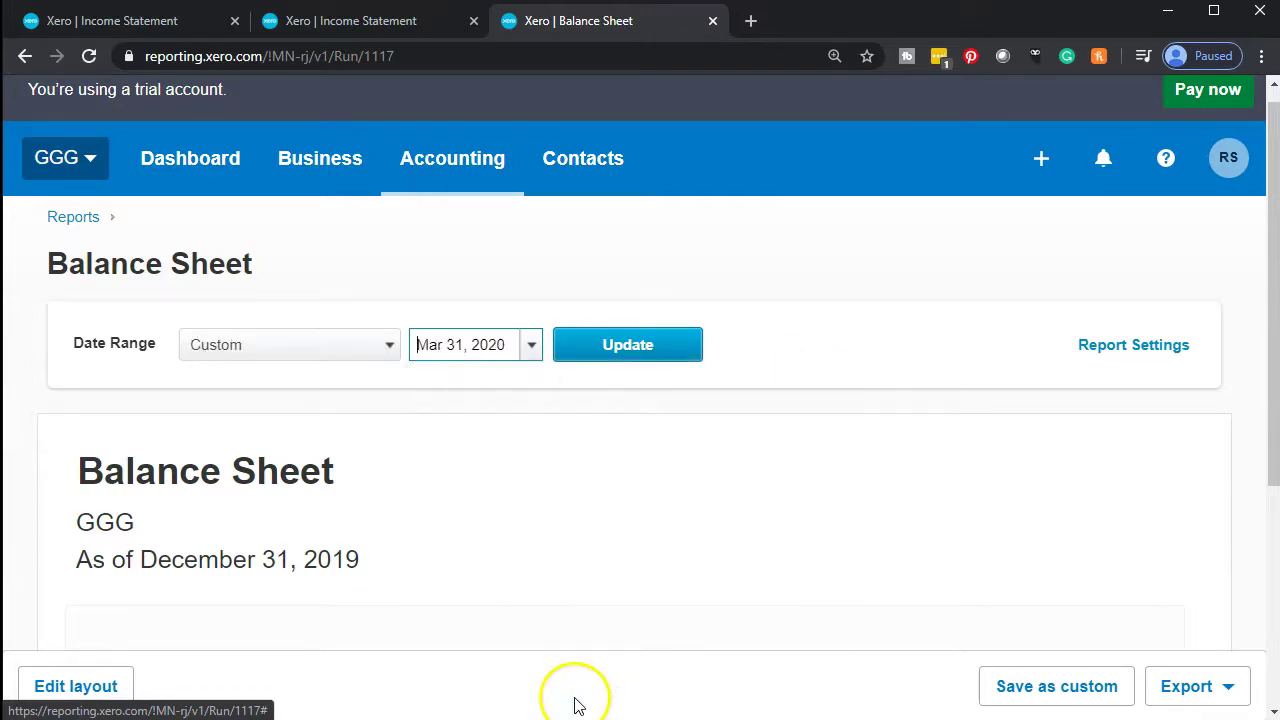
{"action": "left_click", "coordinate": [643, 360]}
Review the liabilities and equity on the updated balance sheet, and the operating expenses on the duplicated income statement
{"action": "scroll", "coordinate": [641, 365], "scroll_direction": "down", "scroll_amount": 4}
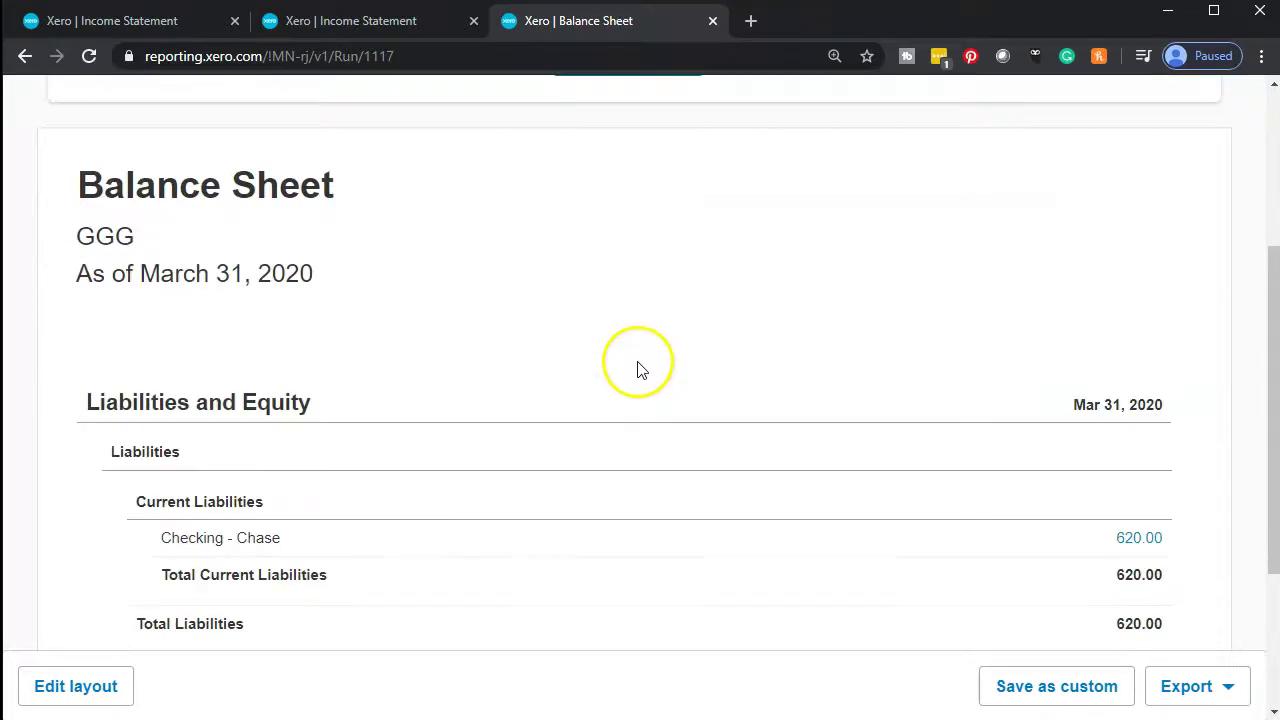
{"action": "scroll", "coordinate": [641, 370], "scroll_direction": "down", "scroll_amount": 1}
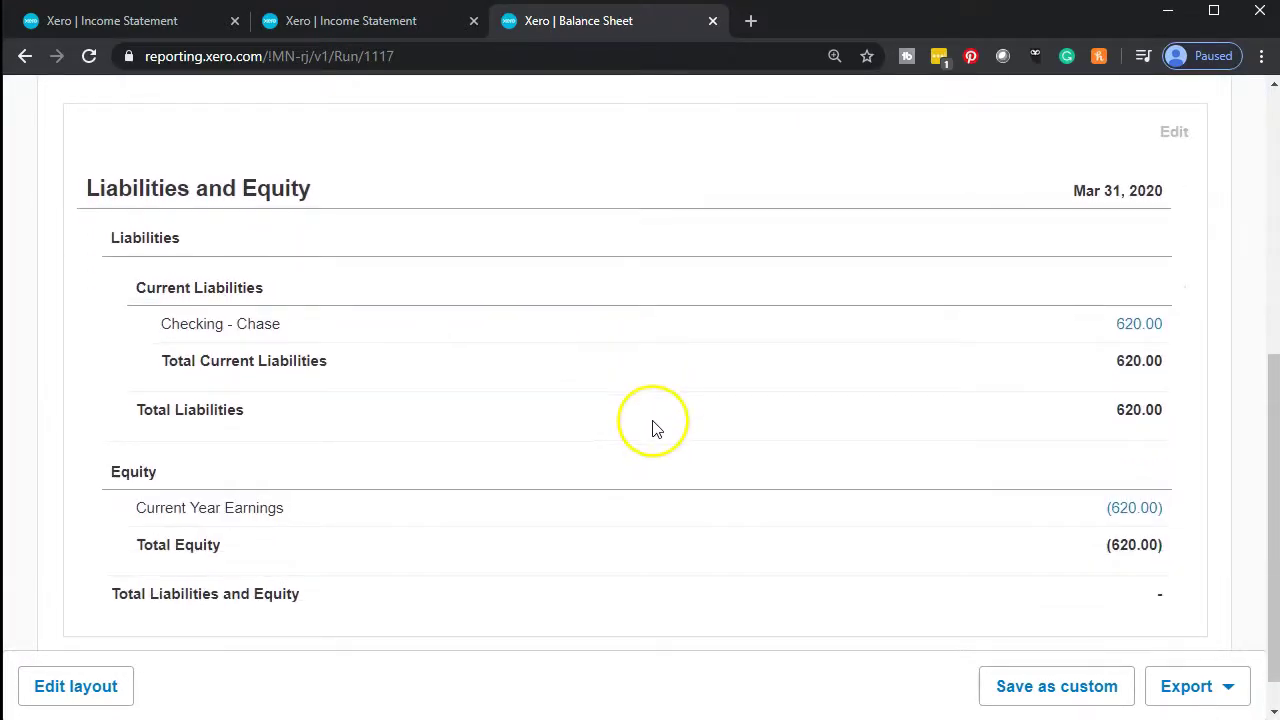
{"action": "left_click", "coordinate": [318, 21]}
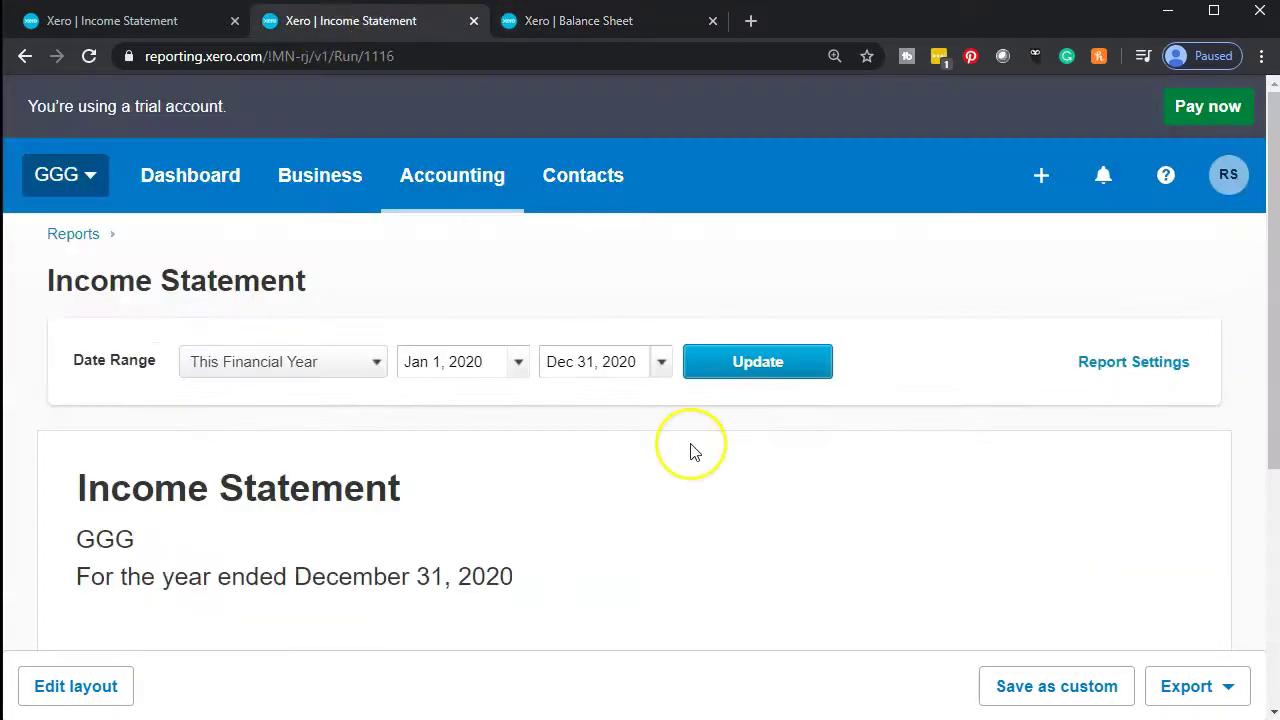
{"action": "scroll", "coordinate": [692, 450], "scroll_direction": "down", "scroll_amount": 4}
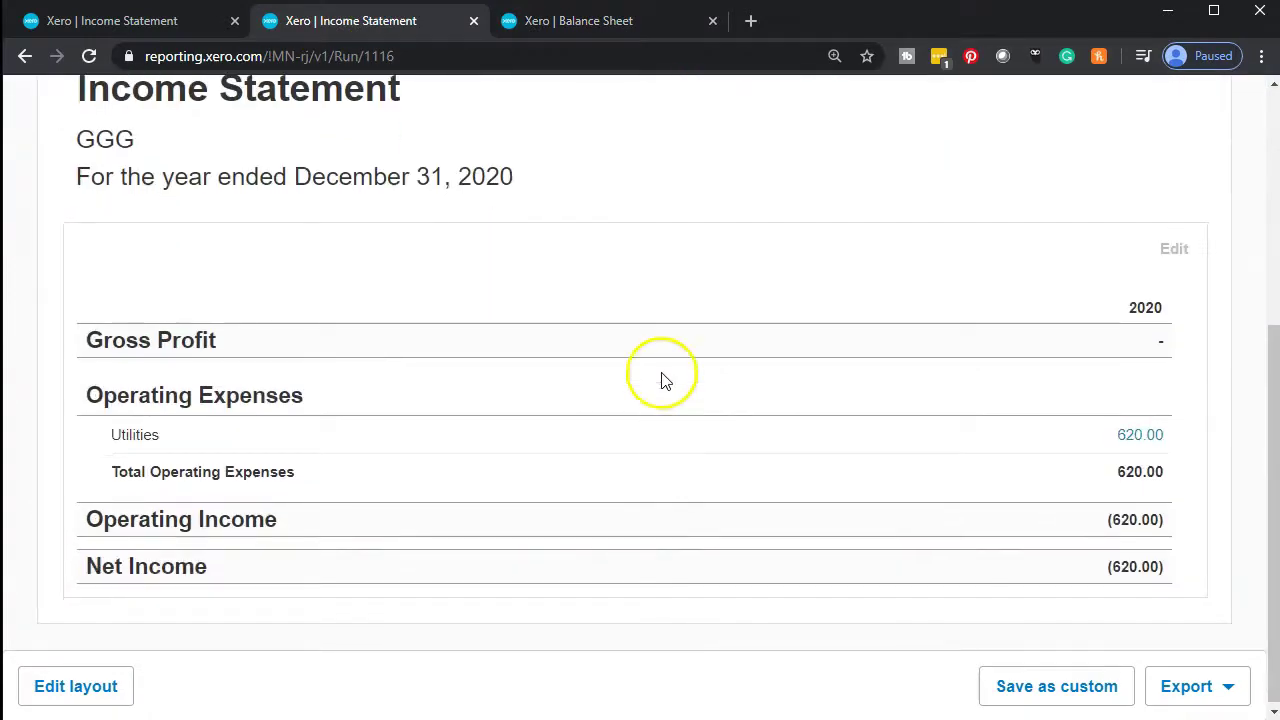
In the first browser tab, go through the dashboard to the bank accounts and open the reconciliation of Checking - Chase
{"action": "left_click", "coordinate": [147, 24]}
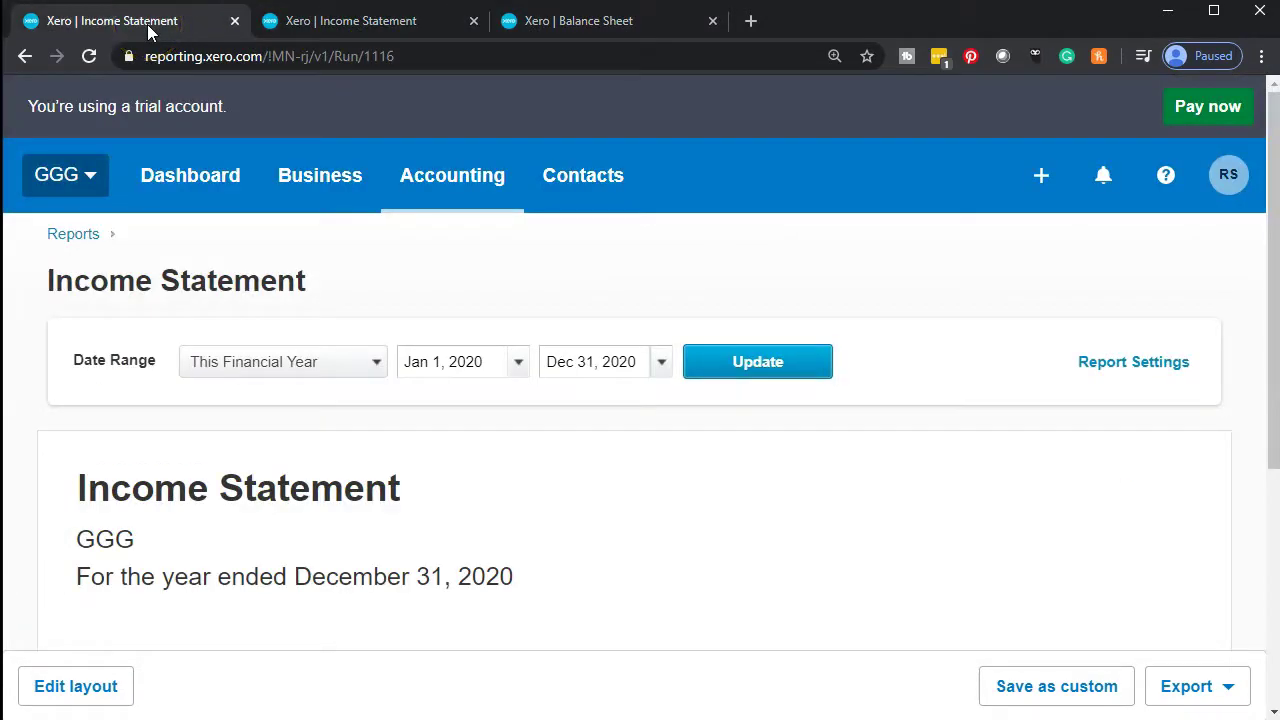
{"action": "left_click", "coordinate": [194, 189]}
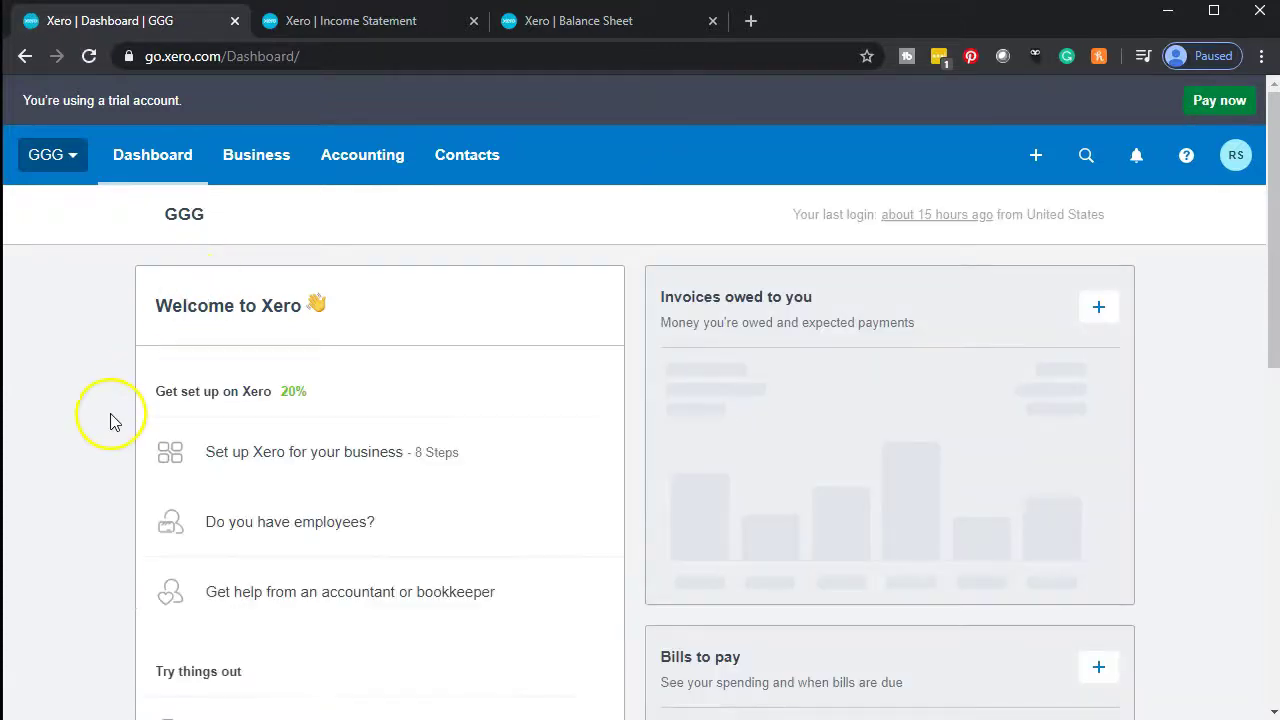
{"action": "left_click", "coordinate": [360, 176]}
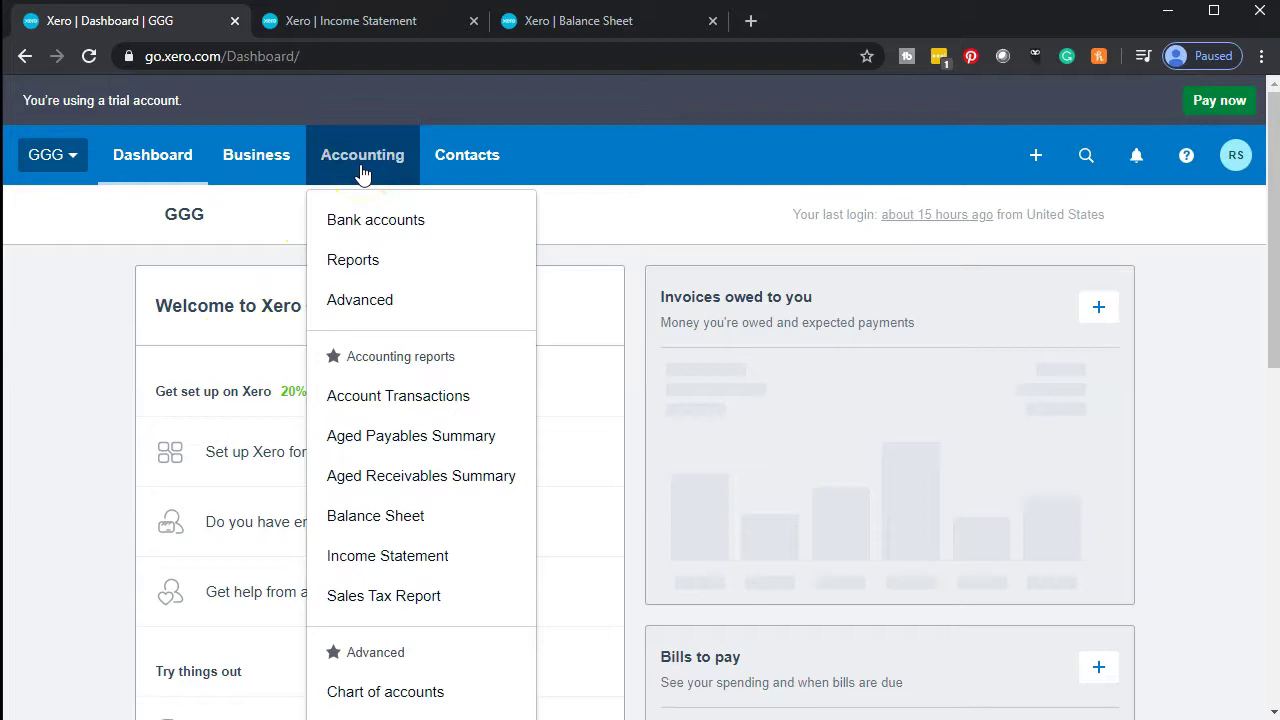
{"action": "left_click", "coordinate": [395, 229]}
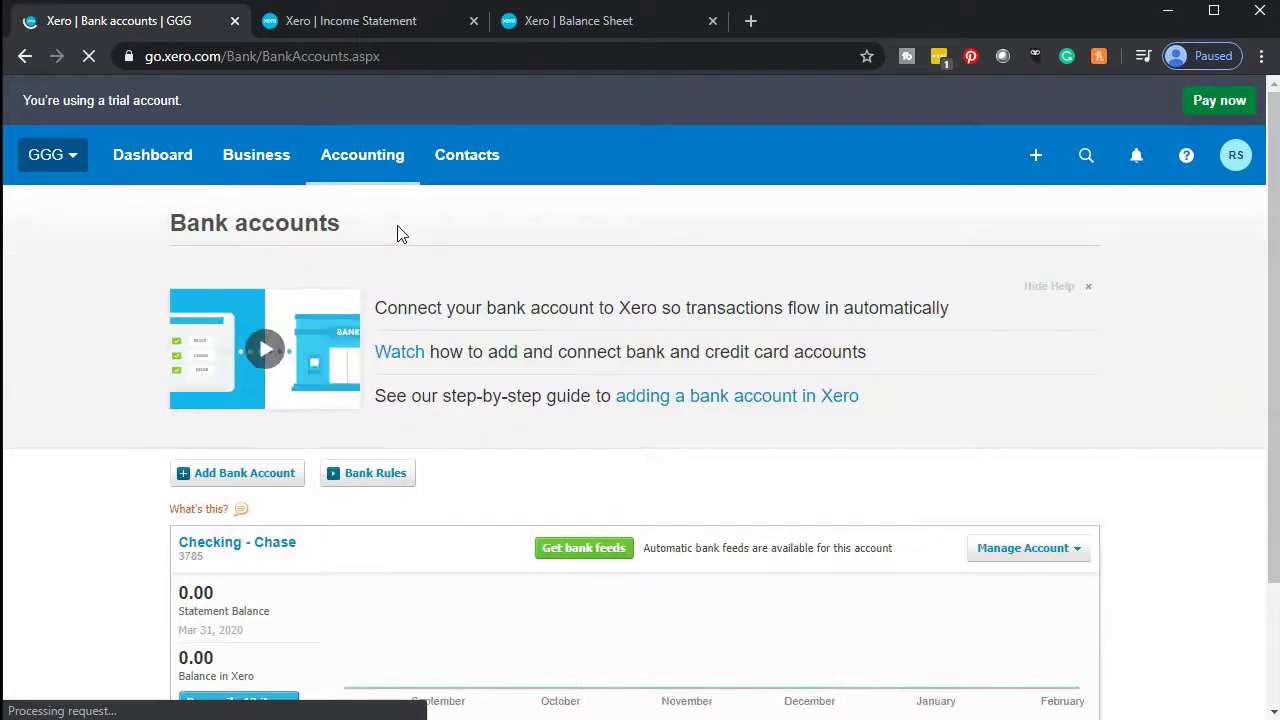
{"action": "scroll", "coordinate": [403, 250], "scroll_direction": "down", "scroll_amount": 2}
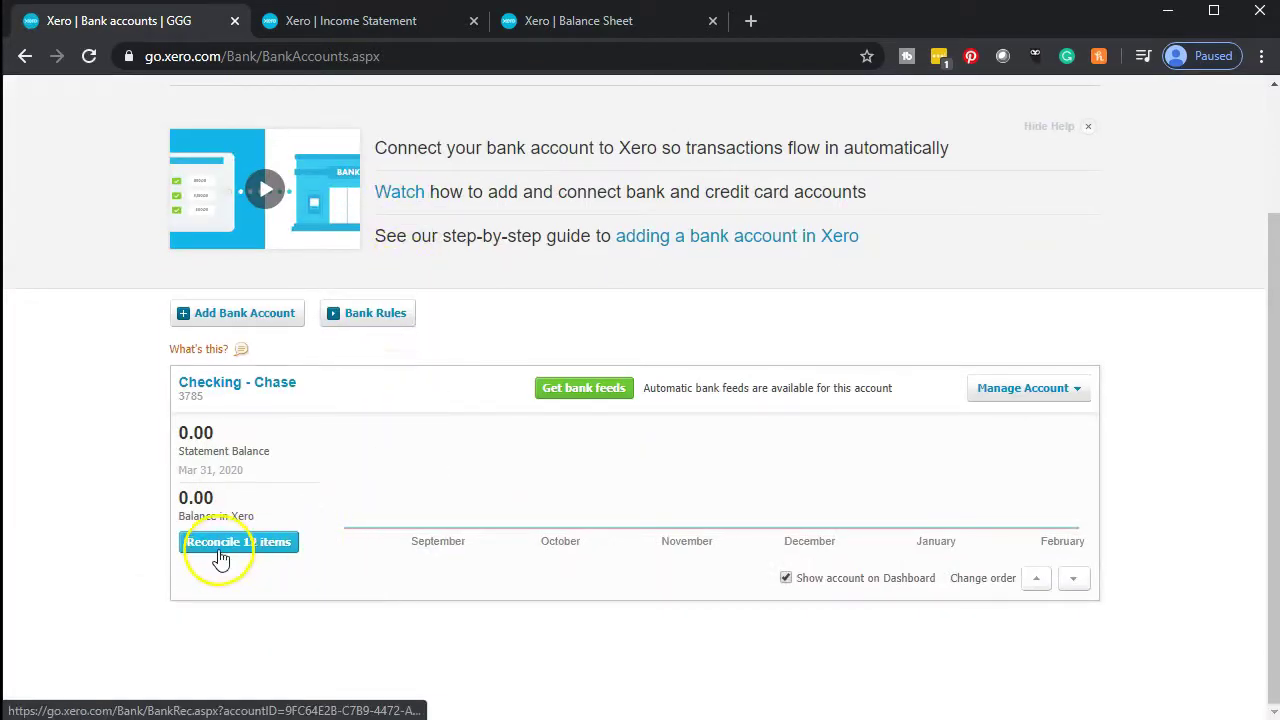
{"action": "left_click", "coordinate": [222, 557]}
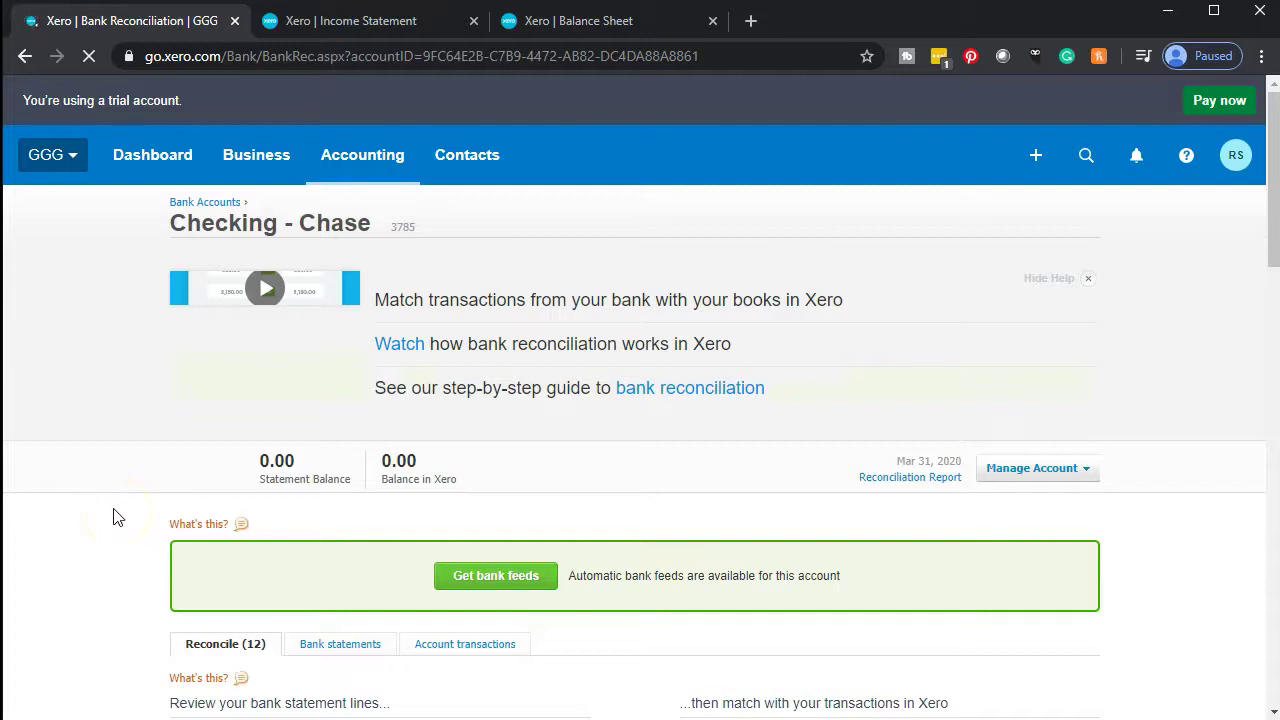
Look through the unreconciled statement lines and the account choices offered for the Mar 19, 2020 Office Depot line
{"action": "key", "text": "ctrl+plus"}
{"action": "key", "text": "ctrl+plus"}
{"action": "scroll", "coordinate": [113, 517], "scroll_direction": "down", "scroll_amount": 5}
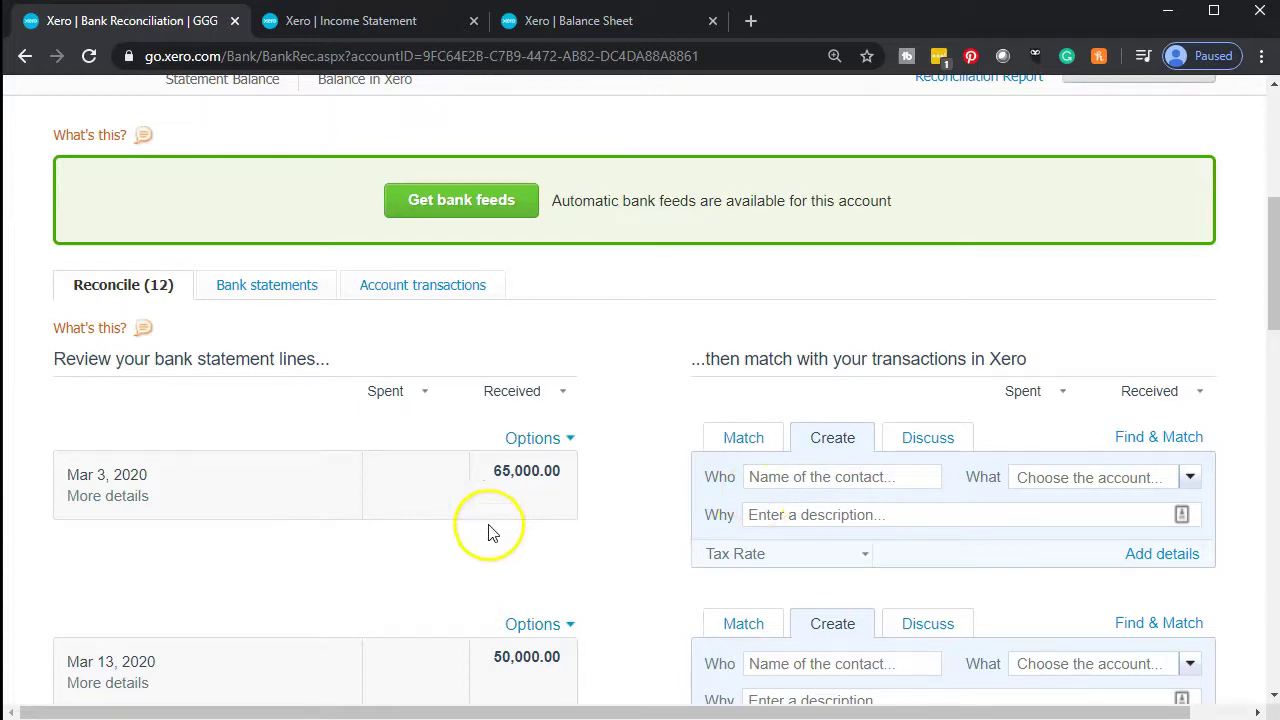
{"action": "scroll", "coordinate": [380, 545], "scroll_direction": "down", "scroll_amount": 4}
{"action": "scroll", "coordinate": [380, 548], "scroll_direction": "down", "scroll_amount": 4}
{"action": "scroll", "coordinate": [380, 548], "scroll_direction": "down", "scroll_amount": 2}
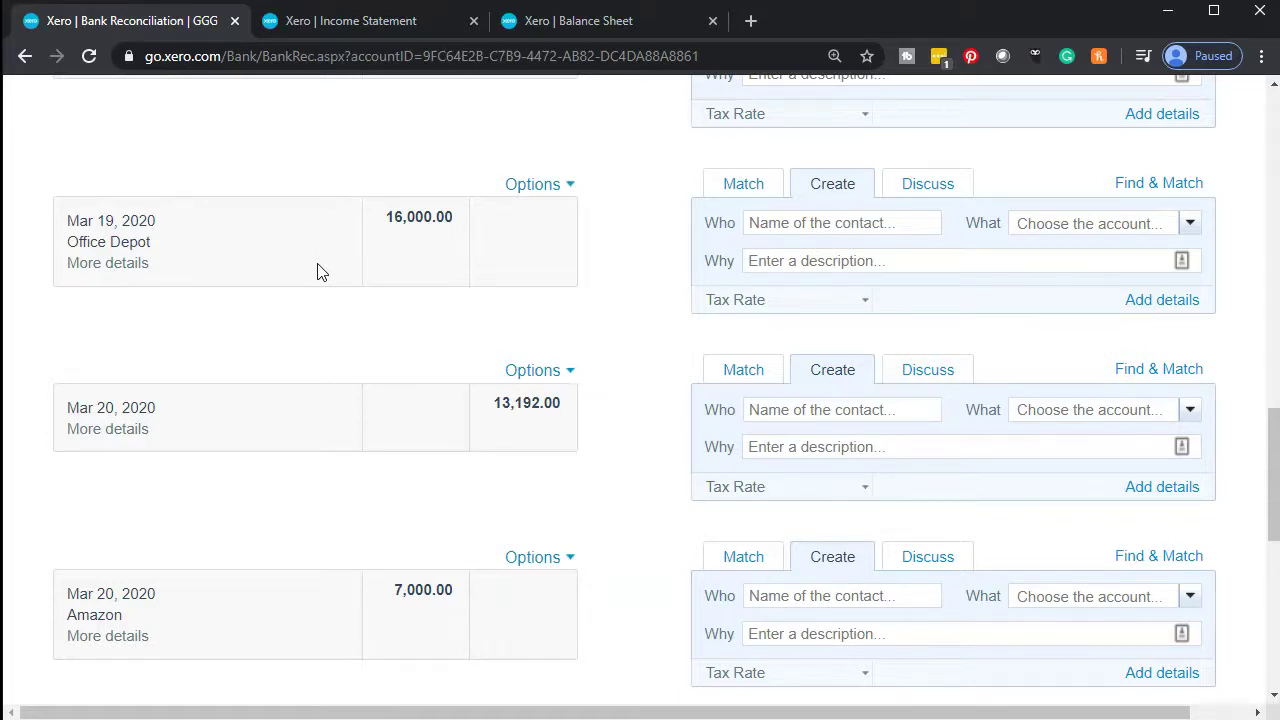
{"action": "left_click", "coordinate": [812, 217]}
{"action": "left_click", "coordinate": [1203, 228]}
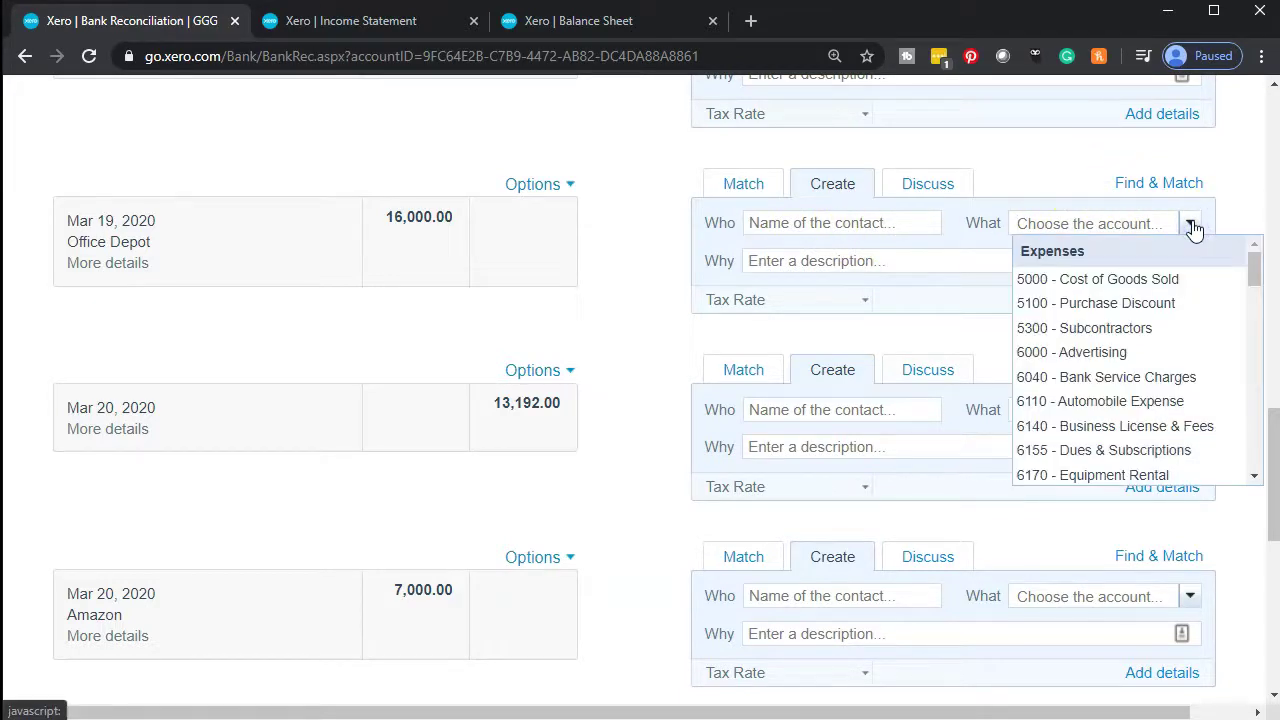
{"action": "left_click", "coordinate": [1191, 226]}
{"action": "left_click", "coordinate": [958, 257]}
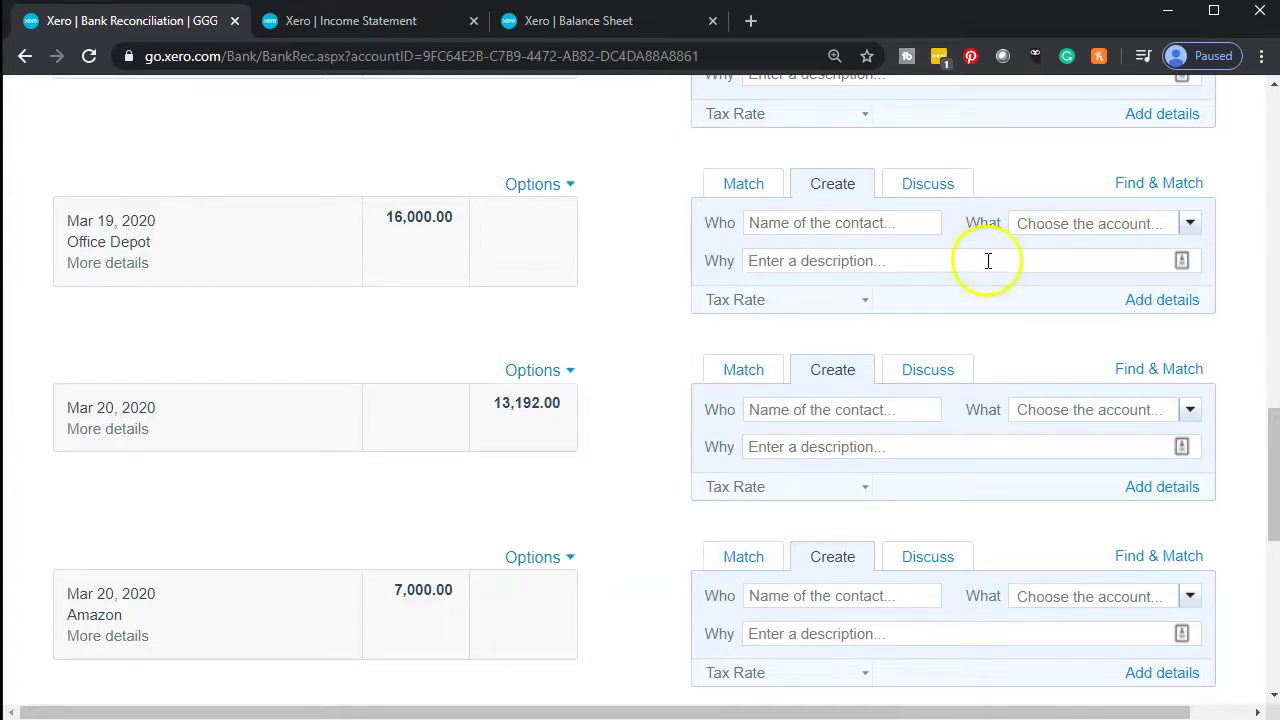
Open the detailed transaction form for the Mar 19, 2020 Office Depot statement line
{"action": "left_click", "coordinate": [1157, 299]}
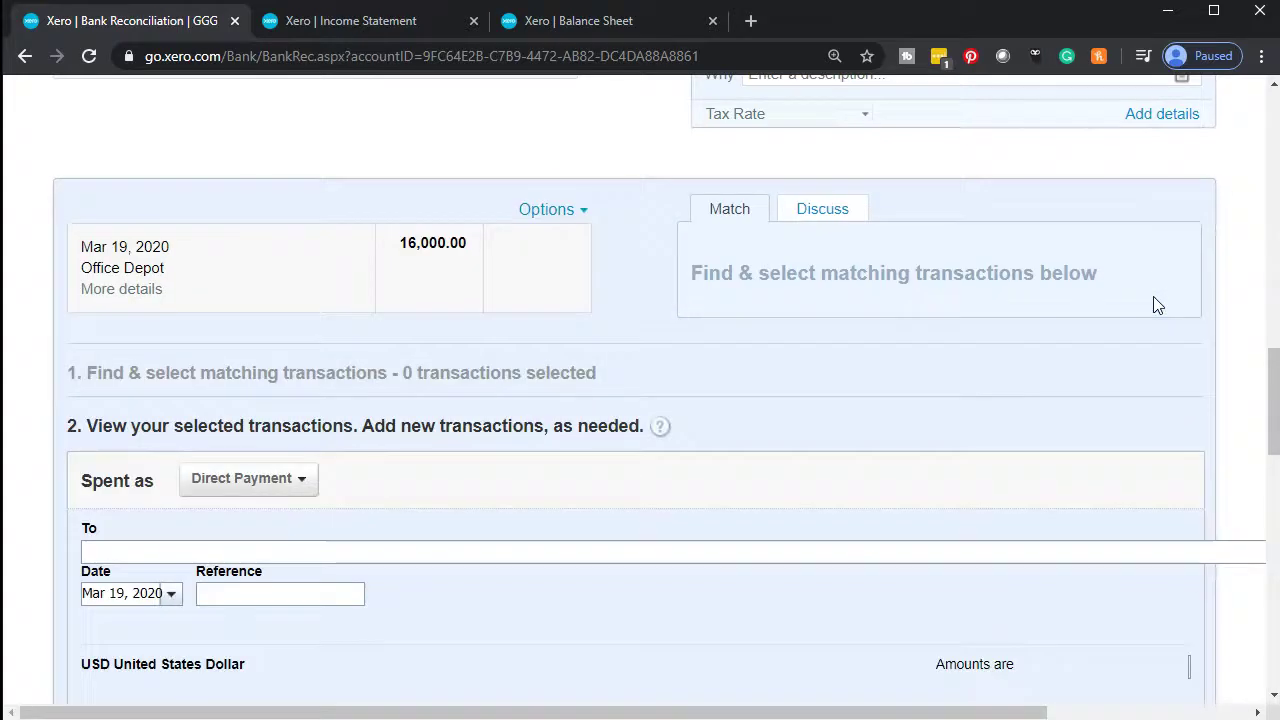
{"action": "scroll", "coordinate": [871, 420], "scroll_direction": "down", "scroll_amount": 2}
{"action": "scroll", "coordinate": [871, 420], "scroll_direction": "down", "scroll_amount": 2}
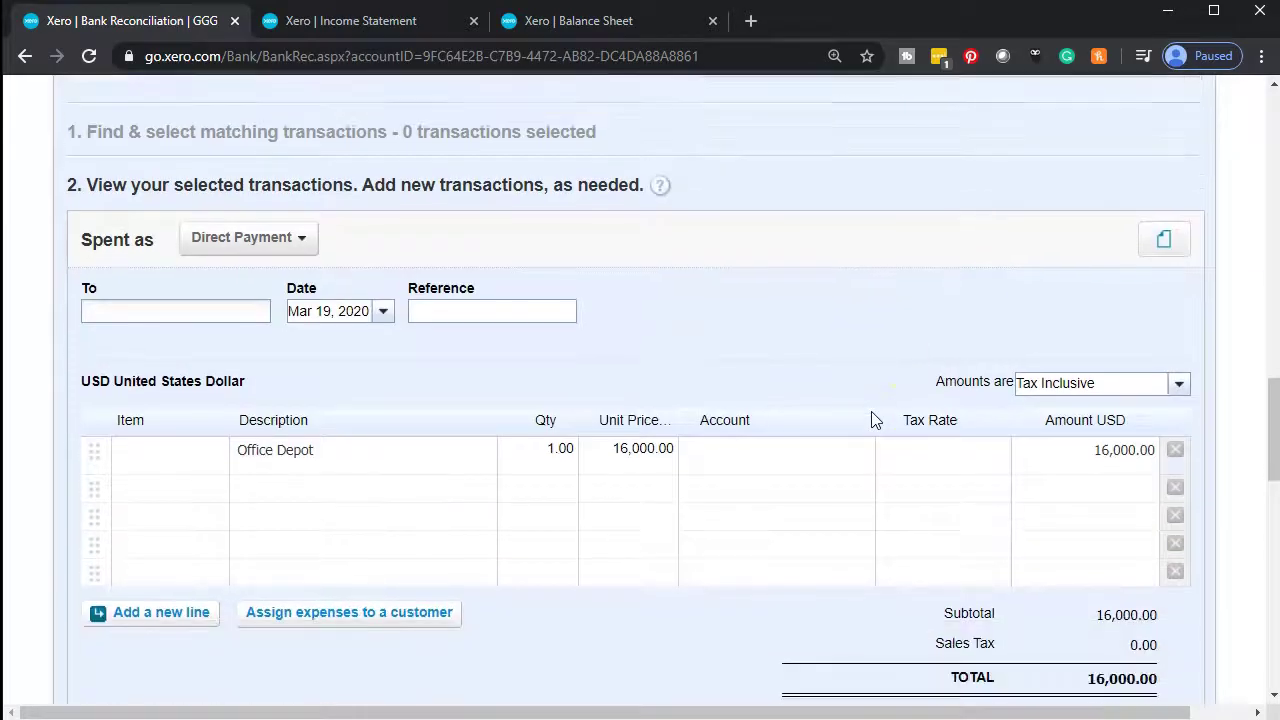
{"action": "scroll", "coordinate": [550, 360], "scroll_direction": "up", "scroll_amount": 3}
{"action": "left_click_drag", "start_coordinate": [192, 171], "coordinate": [86, 161]}
{"action": "left_click", "coordinate": [86, 177]}
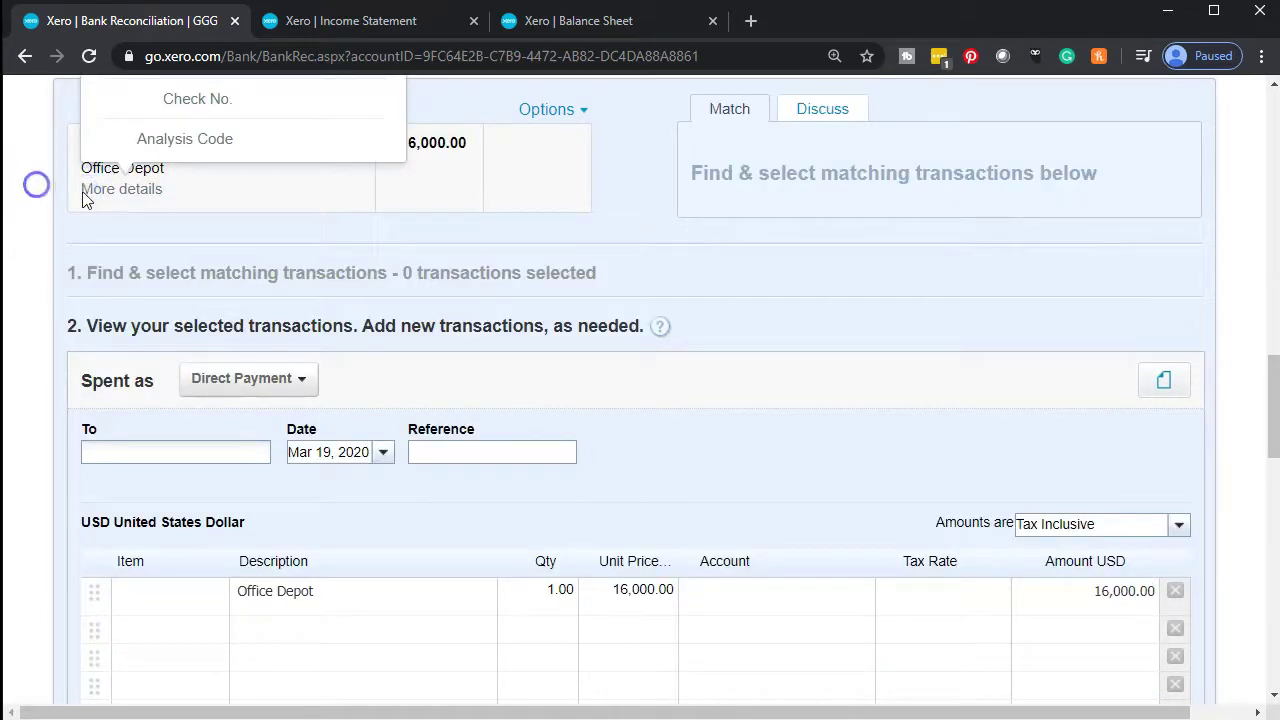
{"action": "left_click", "coordinate": [224, 195]}
{"action": "scroll", "coordinate": [300, 225], "scroll_direction": "up", "scroll_amount": 3}
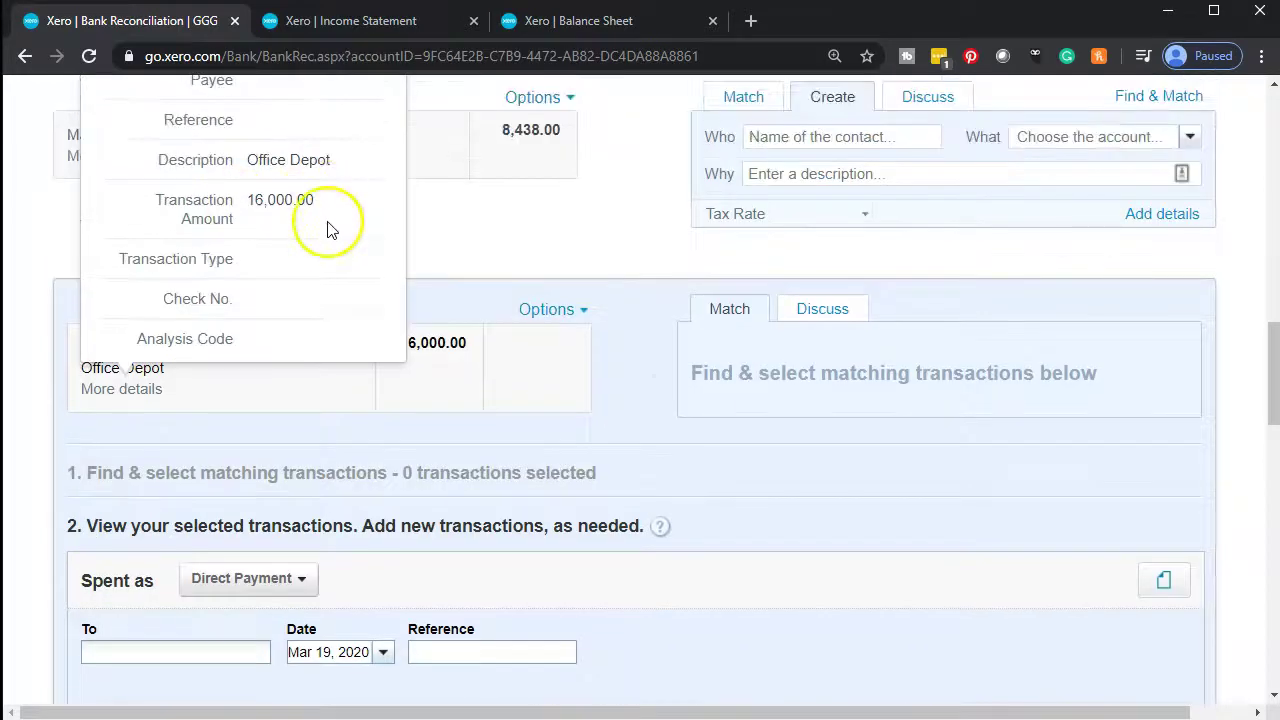
{"action": "left_click", "coordinate": [380, 194]}
{"action": "scroll", "coordinate": [270, 360], "scroll_direction": "down", "scroll_amount": 2}
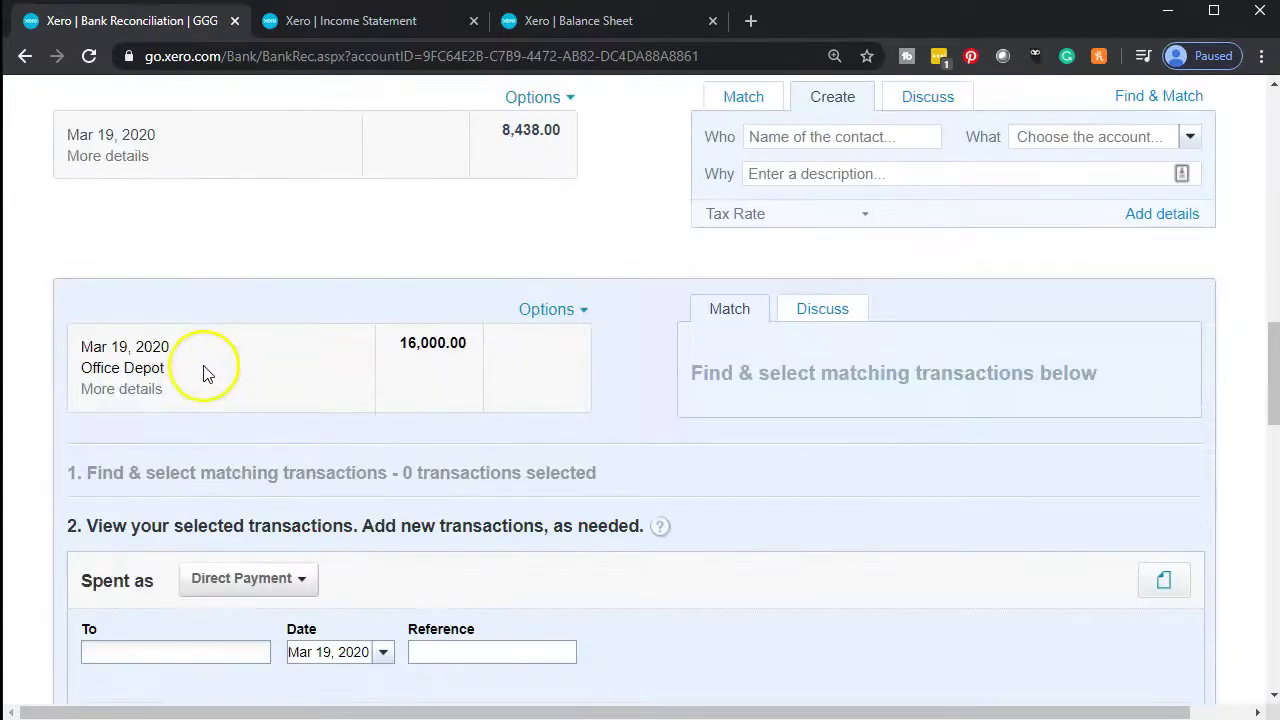
Copy the payee name Office Depot from the statement line into the payment's To field
{"action": "left_click_drag", "start_coordinate": [170, 367], "coordinate": [85, 375]}
{"action": "key", "text": "ctrl+c"}
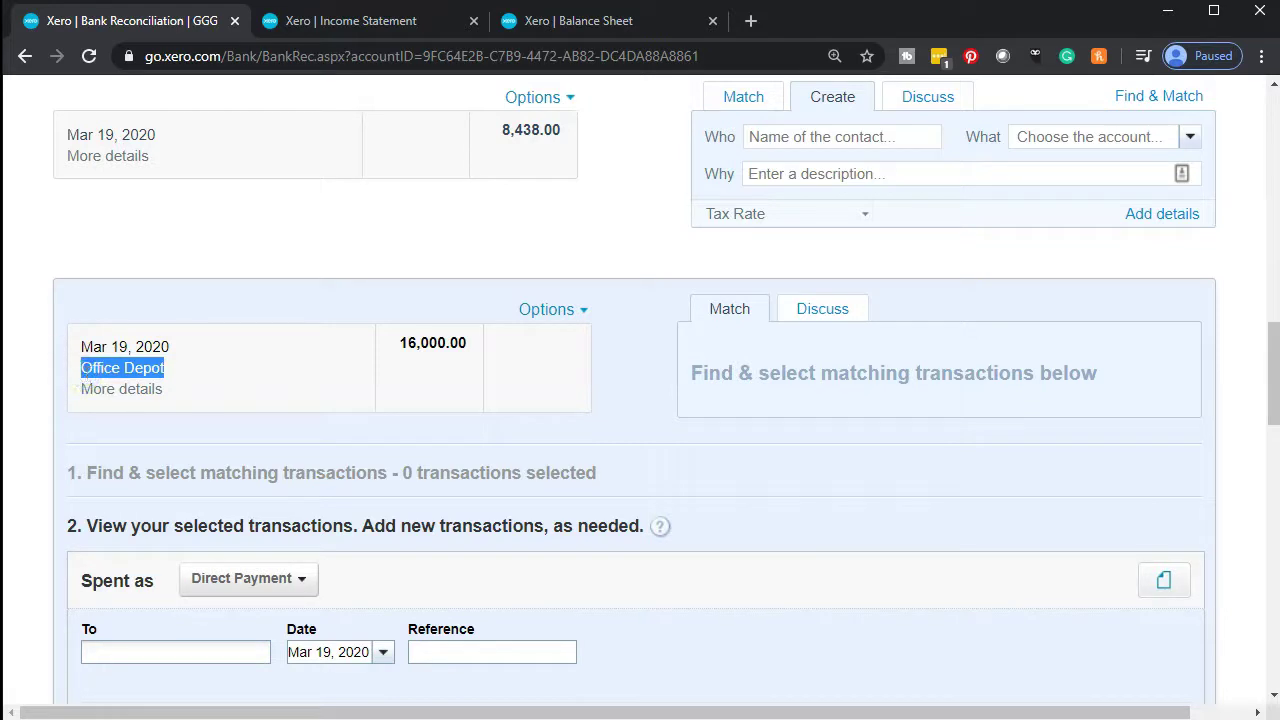
{"action": "left_click", "coordinate": [223, 651]}
{"action": "key", "text": "ctrl+v"}
{"action": "scroll", "coordinate": [126, 420], "scroll_direction": "down", "scroll_amount": 2}
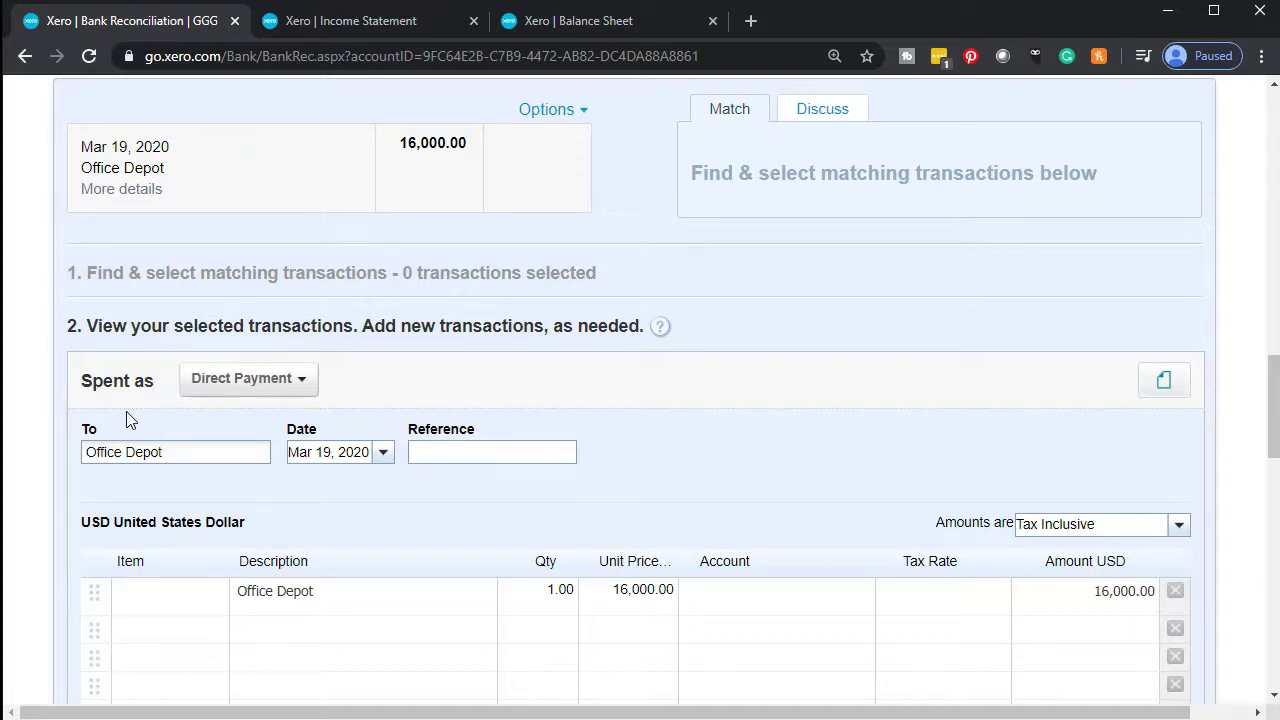
Check the payment's date against the Office Depot statement line and go through the line item's details up to its account
{"action": "key", "text": "Tab"}
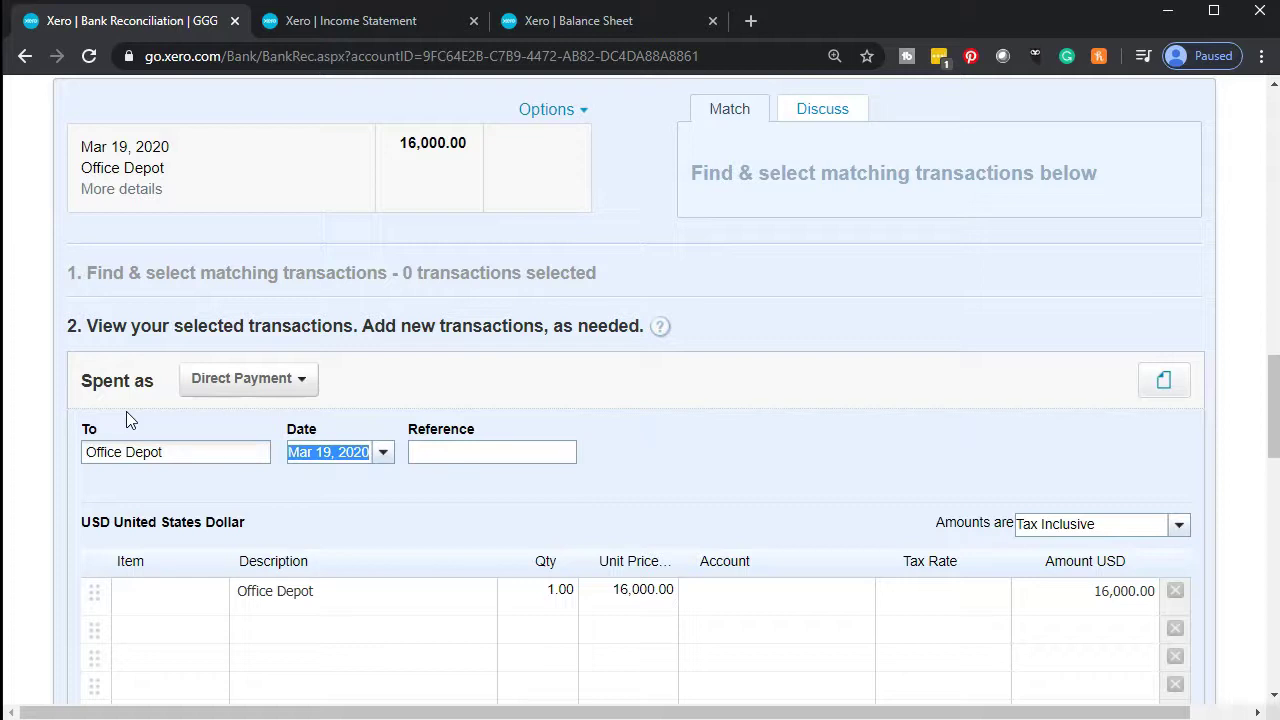
{"action": "scroll", "coordinate": [127, 420], "scroll_direction": "down", "scroll_amount": 1}
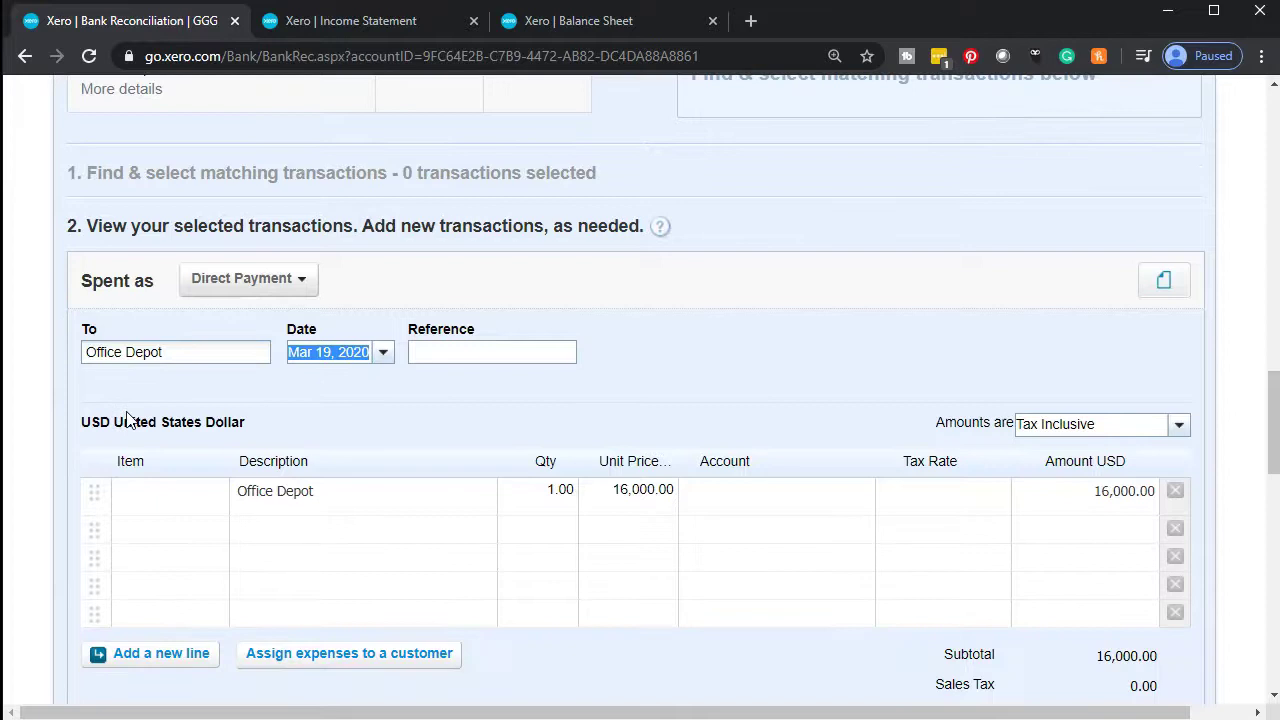
{"action": "scroll", "coordinate": [226, 444], "scroll_direction": "up", "scroll_amount": 2}
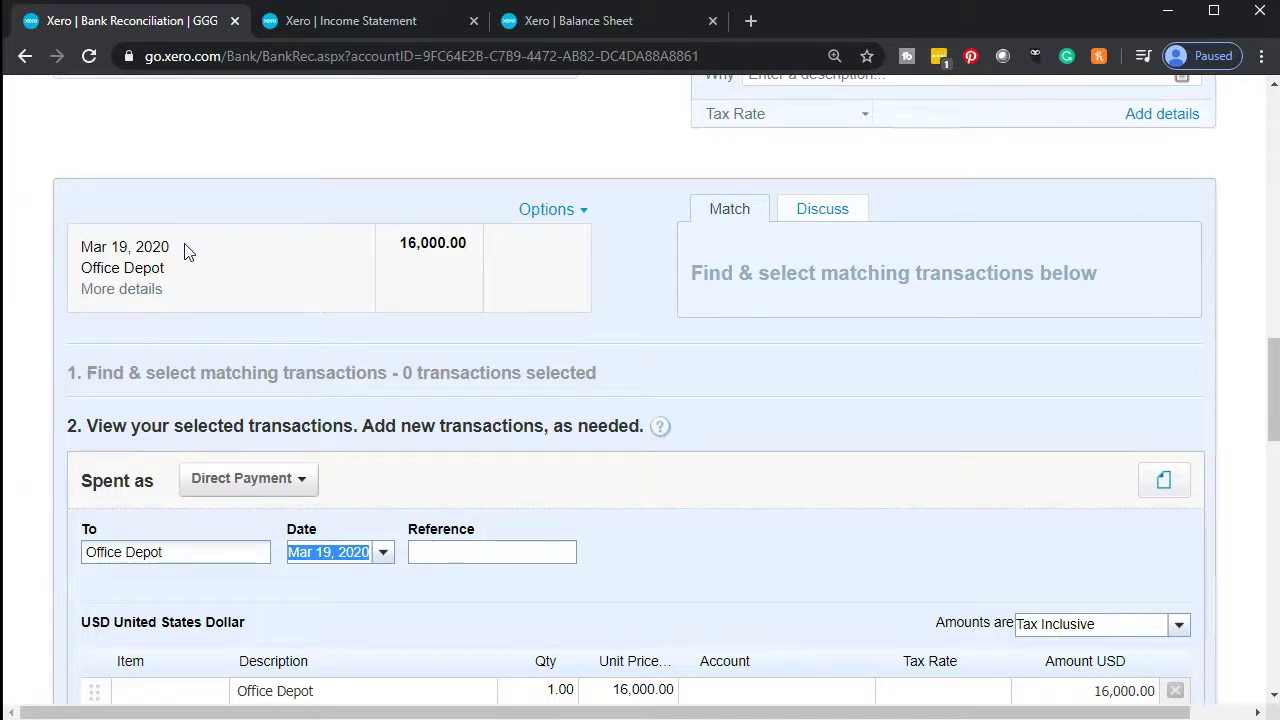
{"action": "scroll", "coordinate": [184, 251], "scroll_direction": "down", "scroll_amount": 1}
{"action": "scroll", "coordinate": [184, 251], "scroll_direction": "down", "scroll_amount": 1}
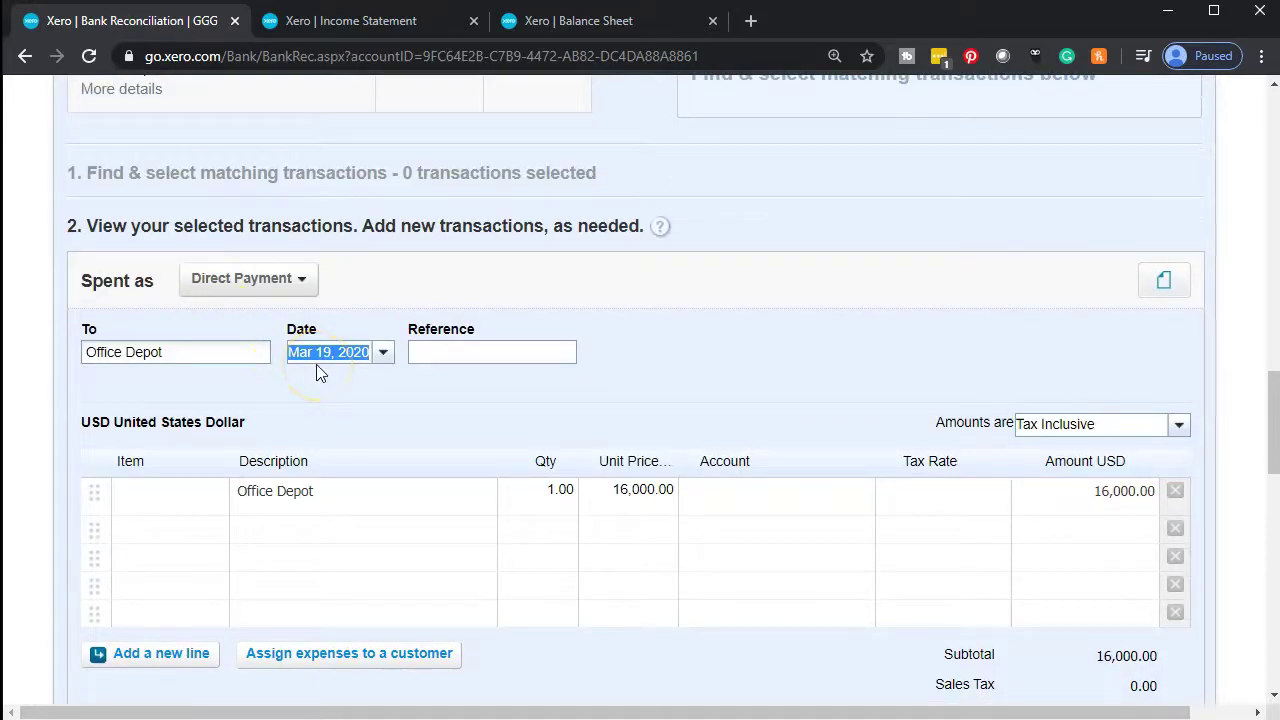
{"action": "scroll", "coordinate": [363, 373], "scroll_direction": "down", "scroll_amount": 1}
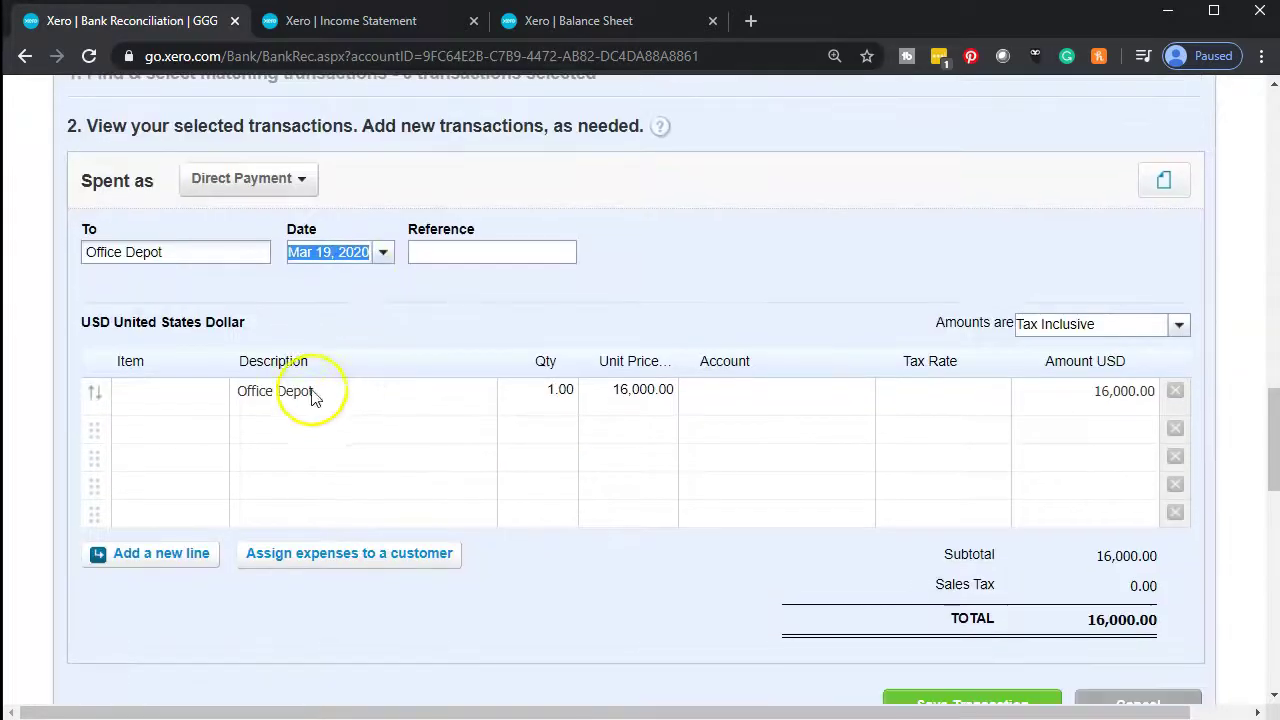
{"action": "left_click", "coordinate": [165, 407]}
{"action": "key", "text": "Tab"}
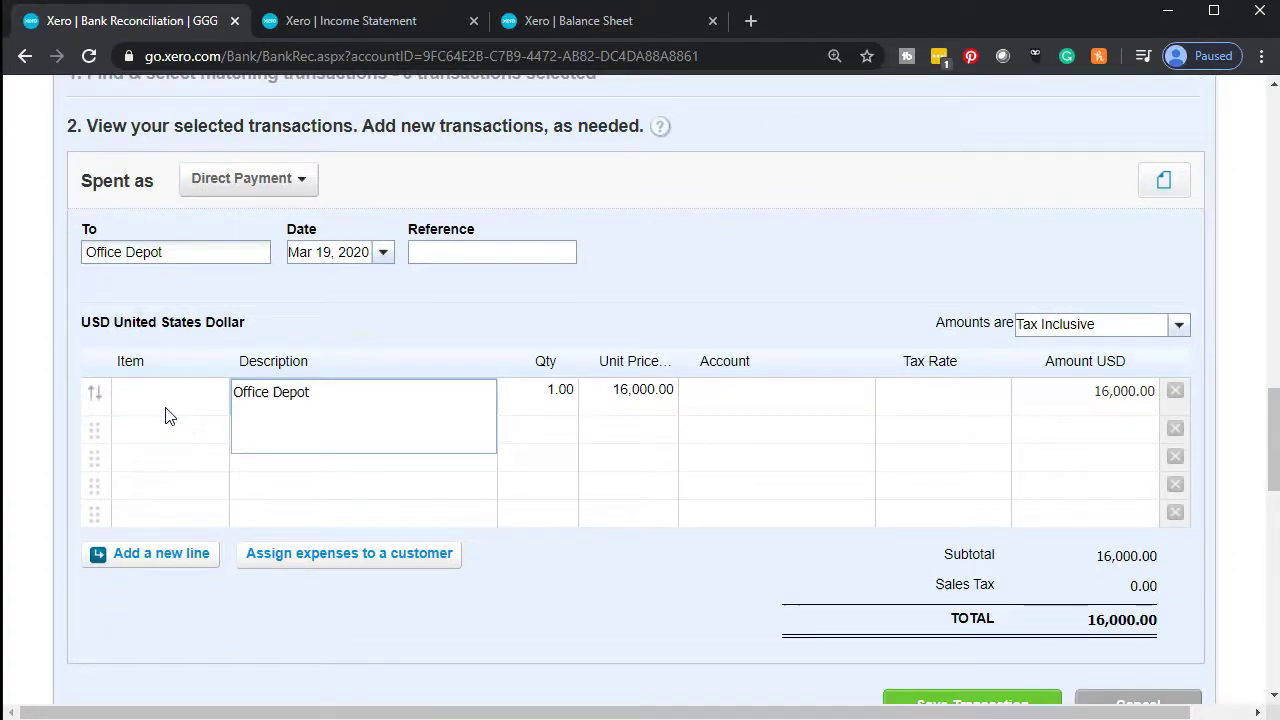
{"action": "key", "text": "Tab"}
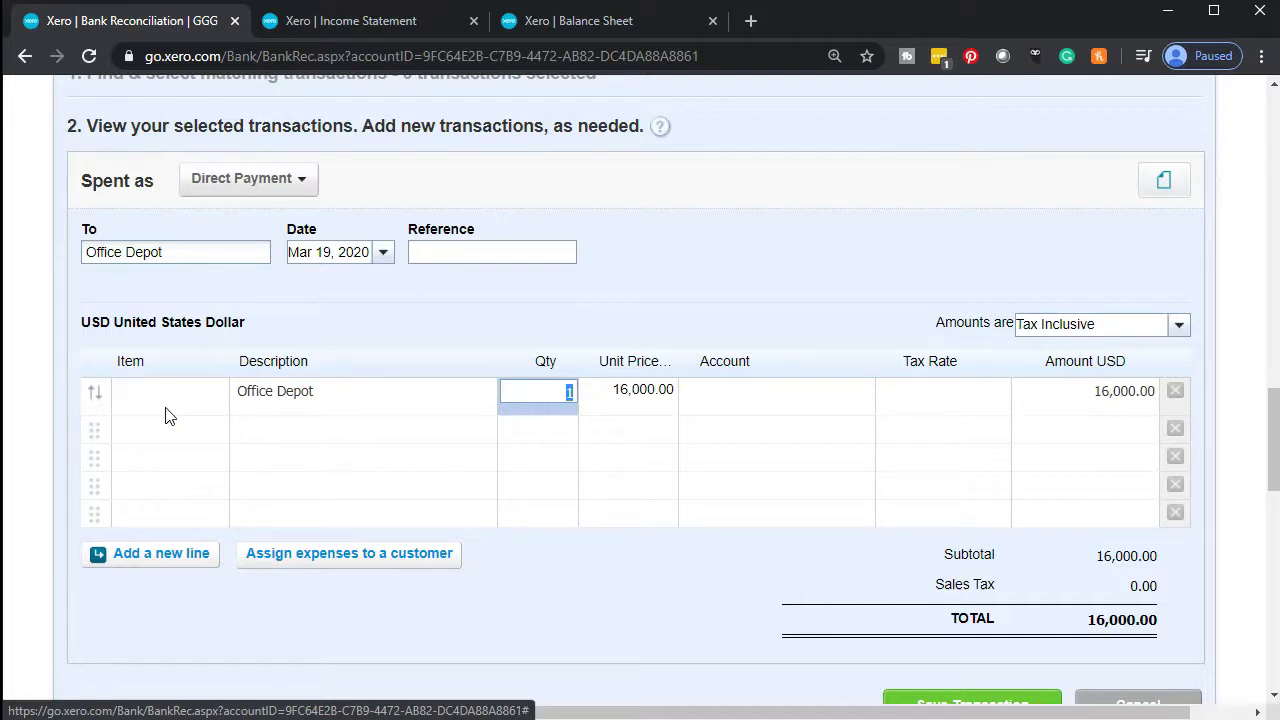
{"action": "key", "text": "Tab"}
{"action": "key", "text": "Tab"}
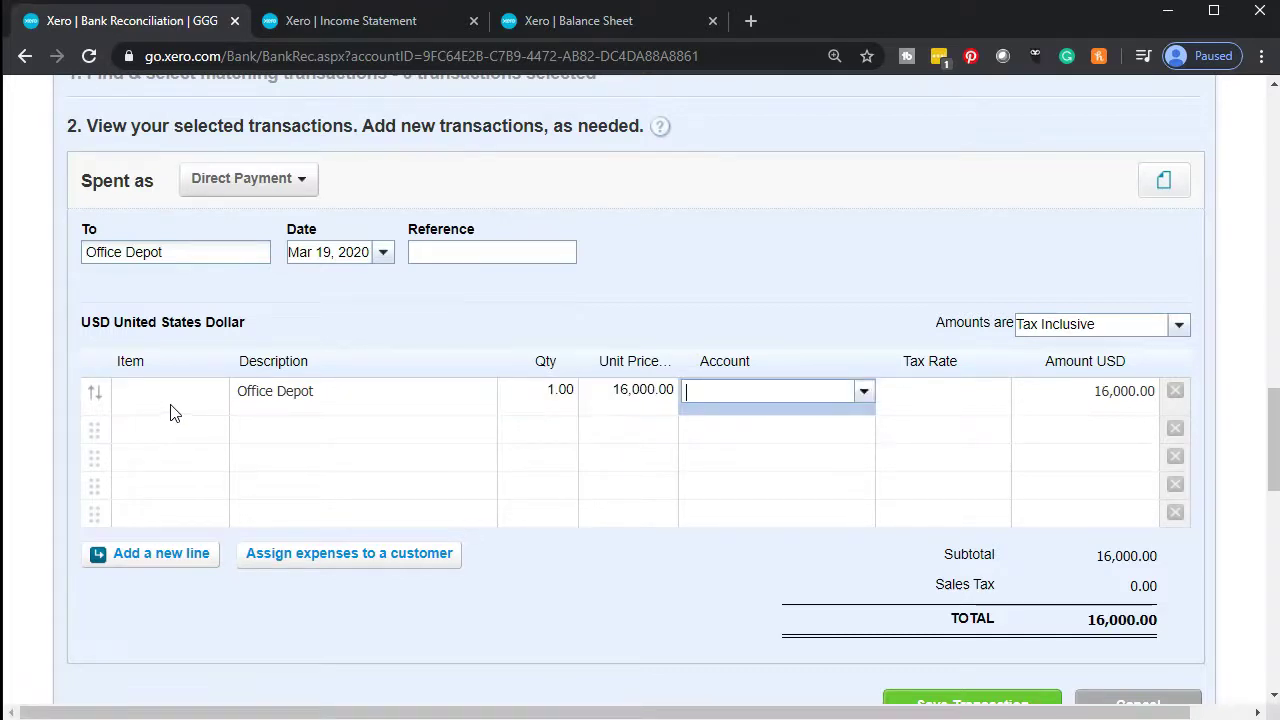
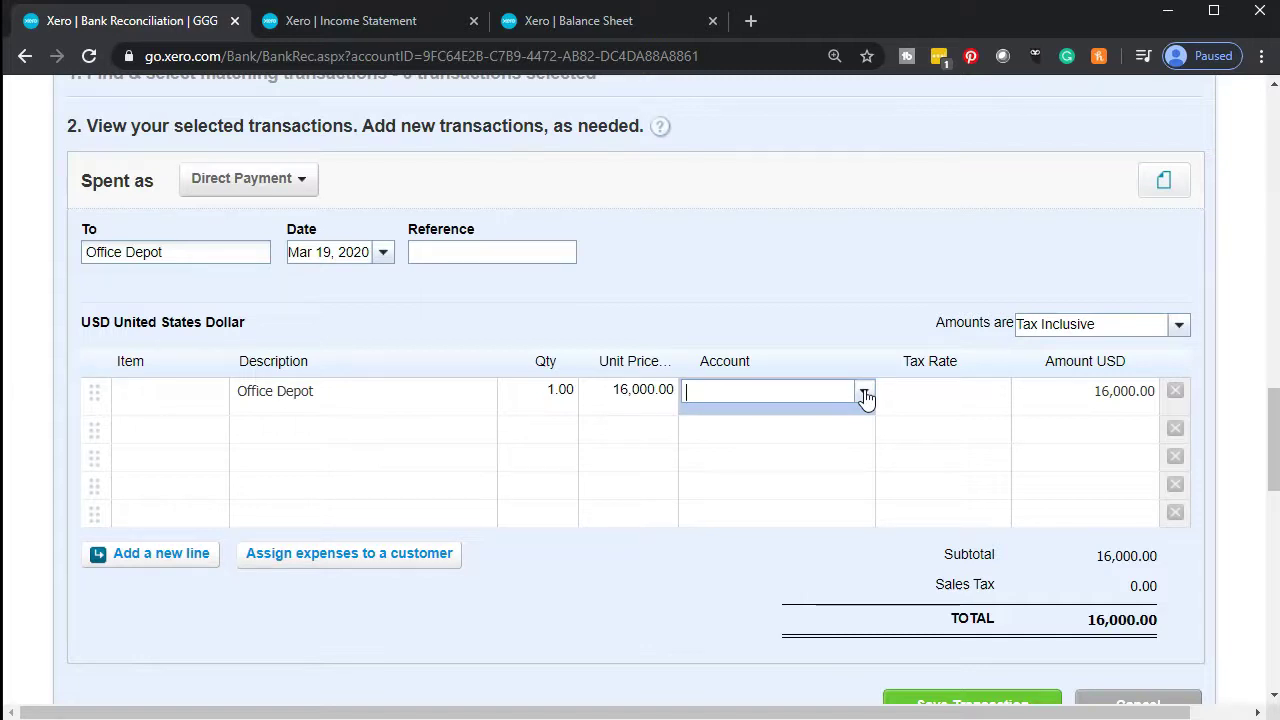
Look through the account choices for the Office Depot line item, then start a new account with code 1525
{"action": "left_click", "coordinate": [865, 394]}
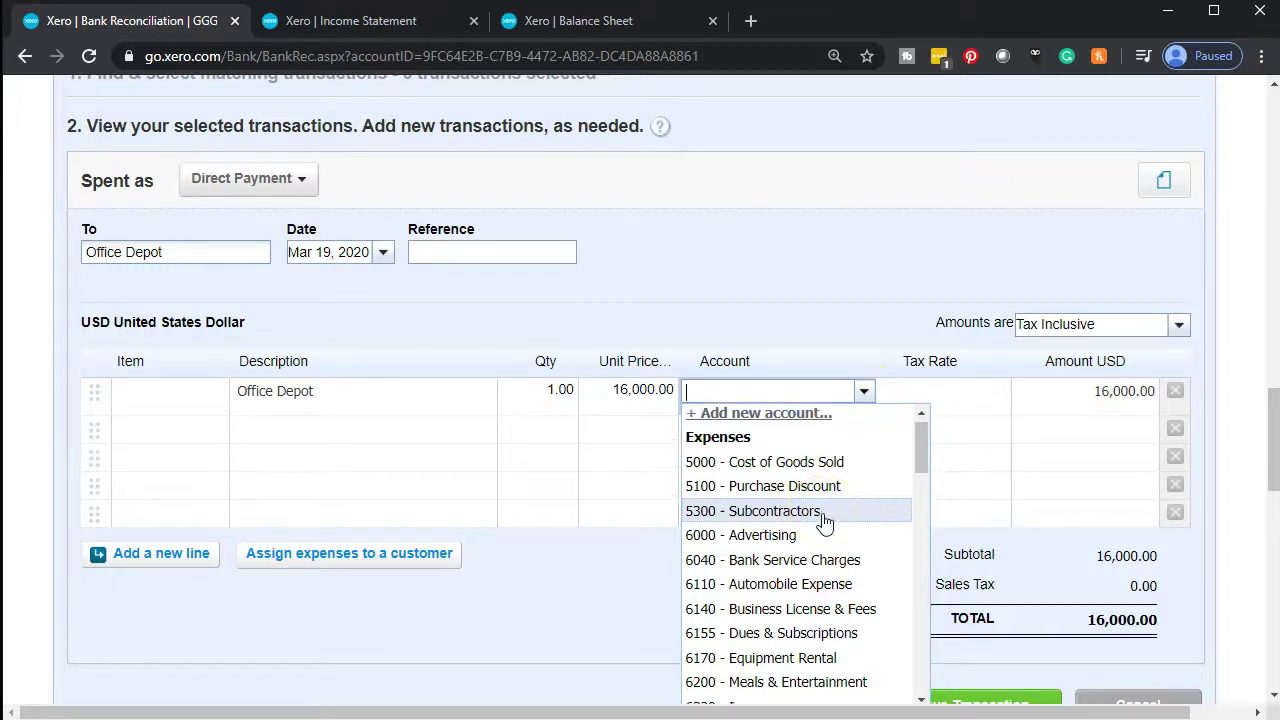
{"action": "scroll", "coordinate": [823, 523], "scroll_direction": "down", "scroll_amount": 5}
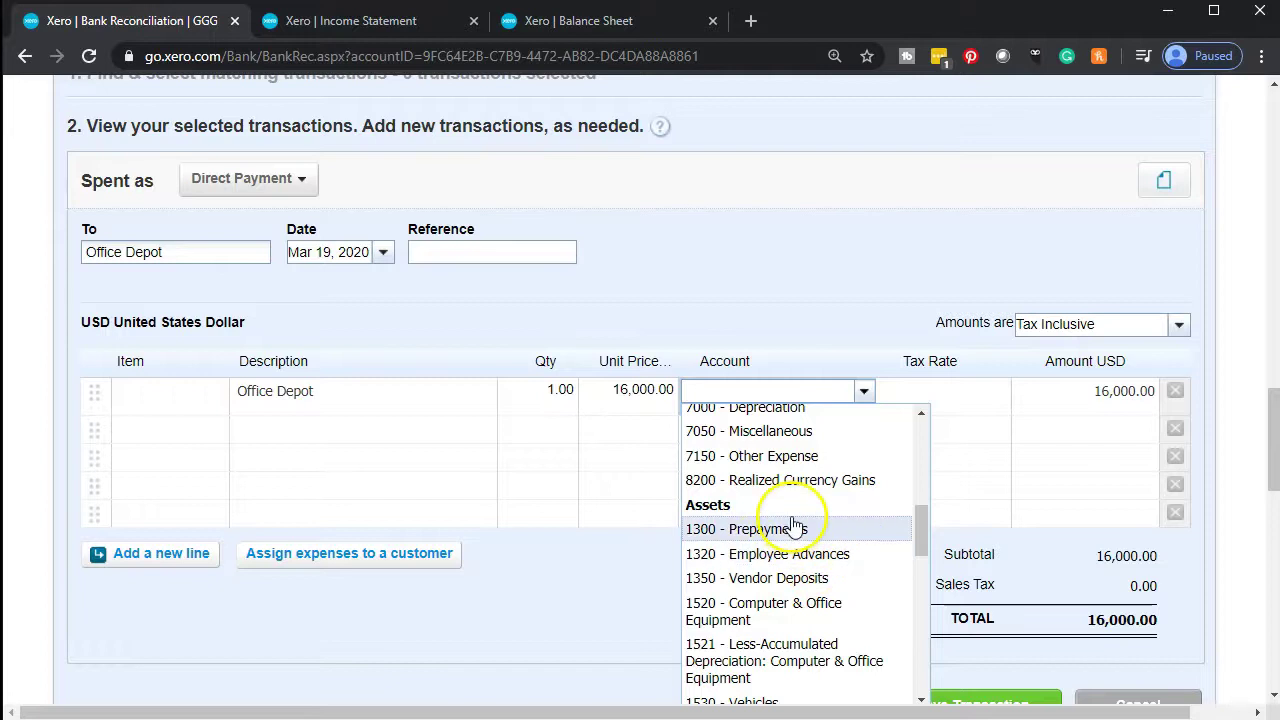
{"action": "scroll", "coordinate": [808, 563], "scroll_direction": "down", "scroll_amount": 2}
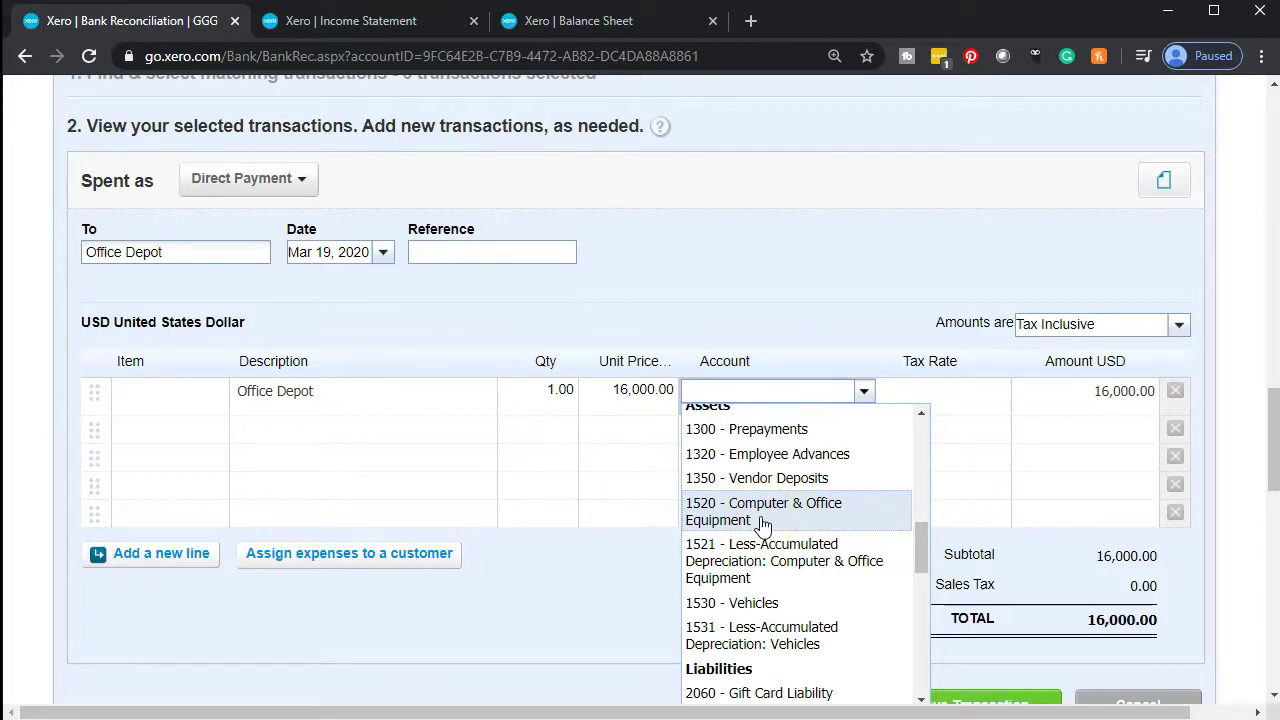
{"action": "scroll", "coordinate": [765, 633], "scroll_direction": "up", "scroll_amount": 10}
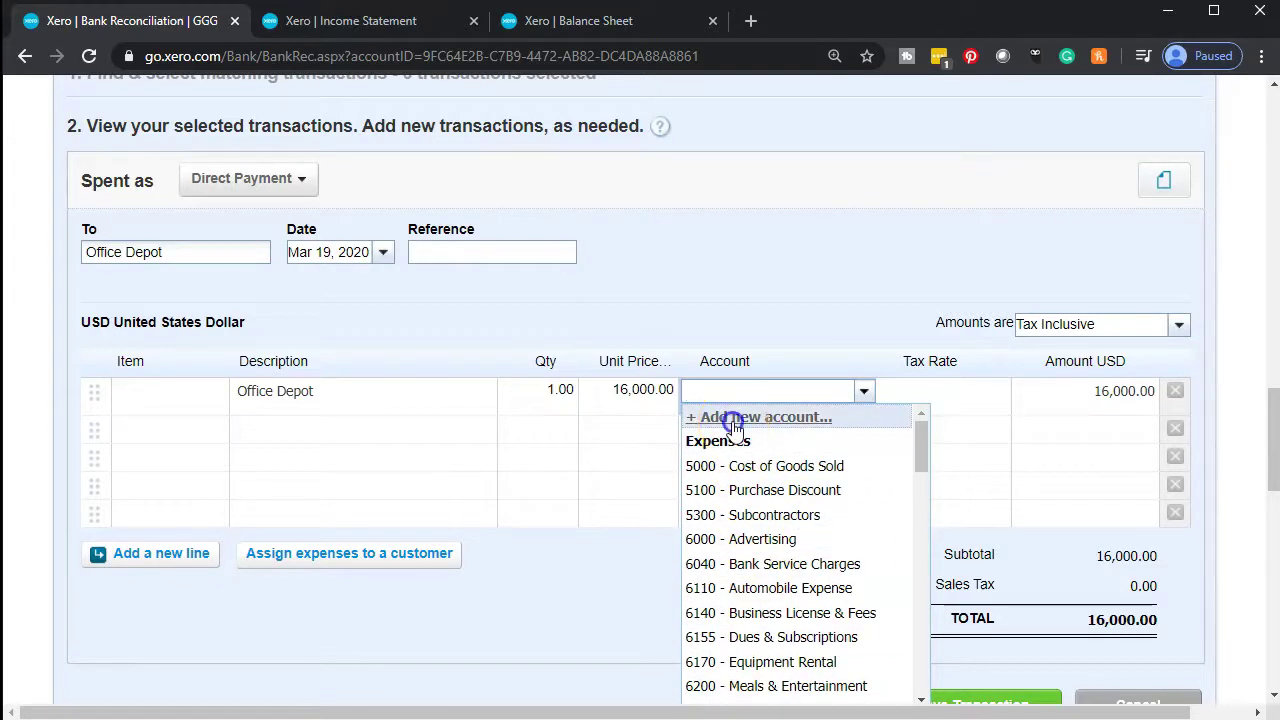
{"action": "left_click", "coordinate": [735, 422]}
{"action": "left_click", "coordinate": [285, 200]}
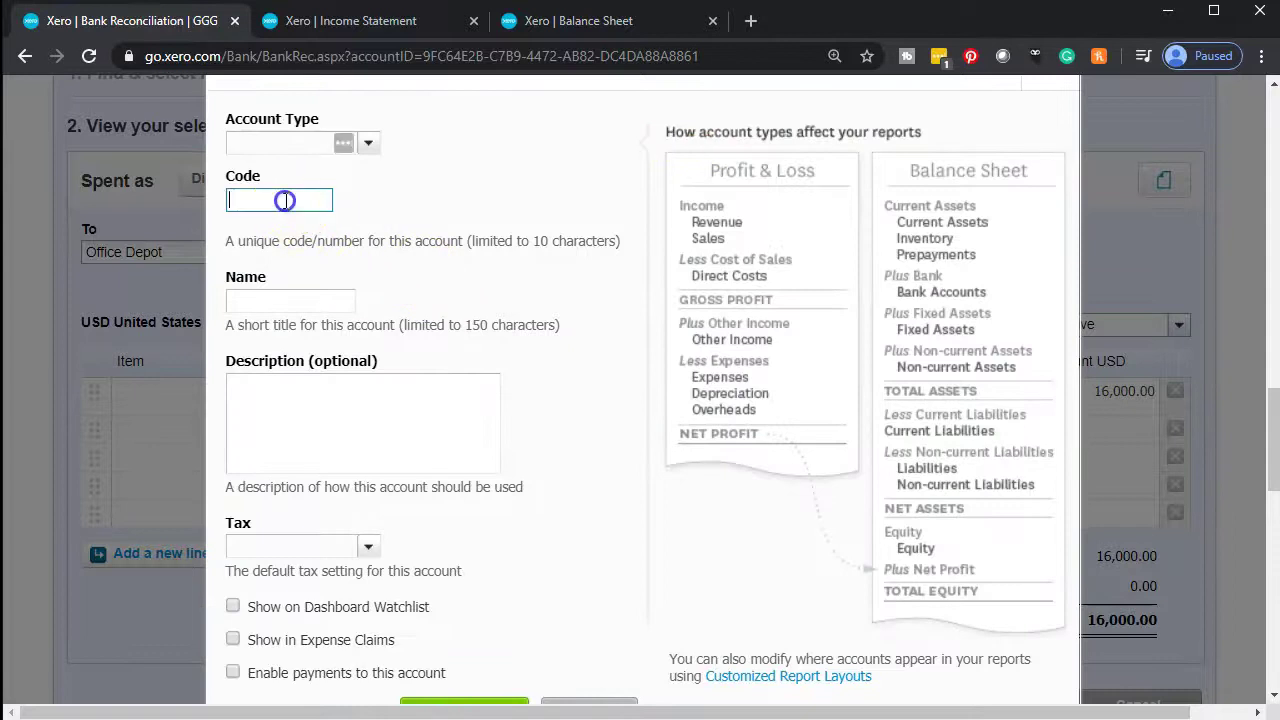
{"action": "type", "text": "1525"}
Set the new account's type to Fixed Asset
{"action": "left_click", "coordinate": [285, 142]}
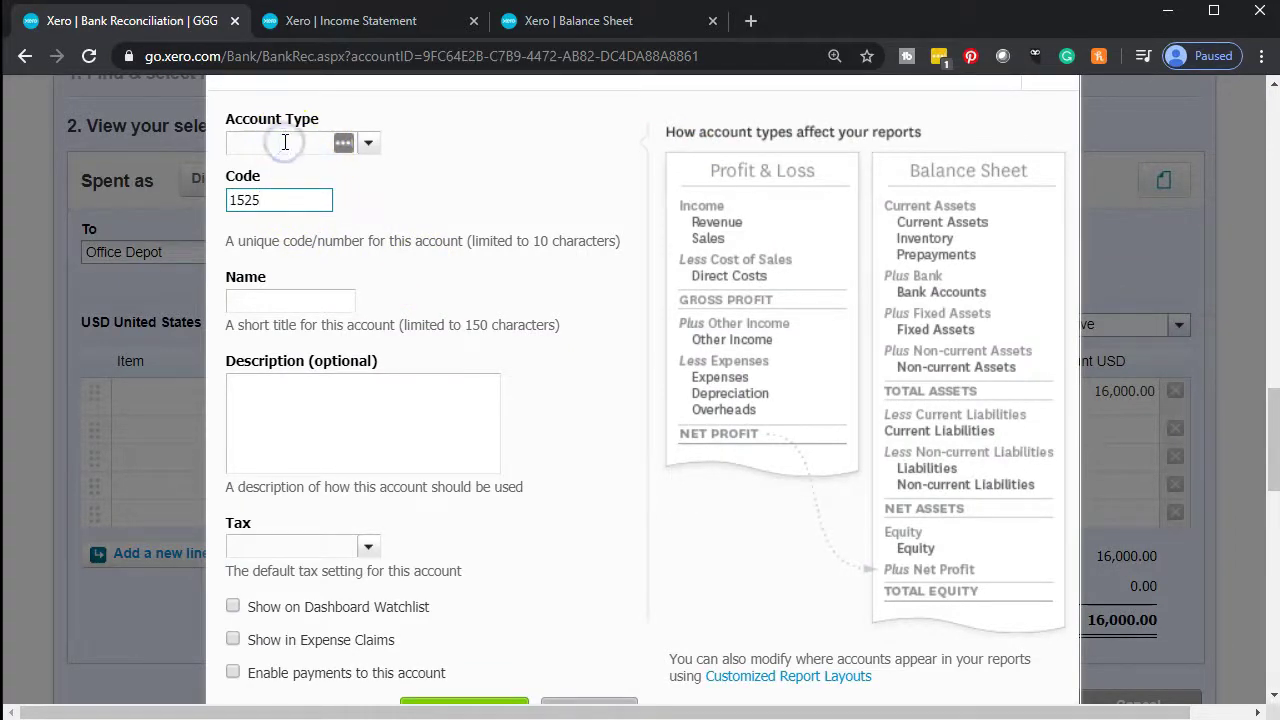
{"action": "left_click", "coordinate": [367, 143]}
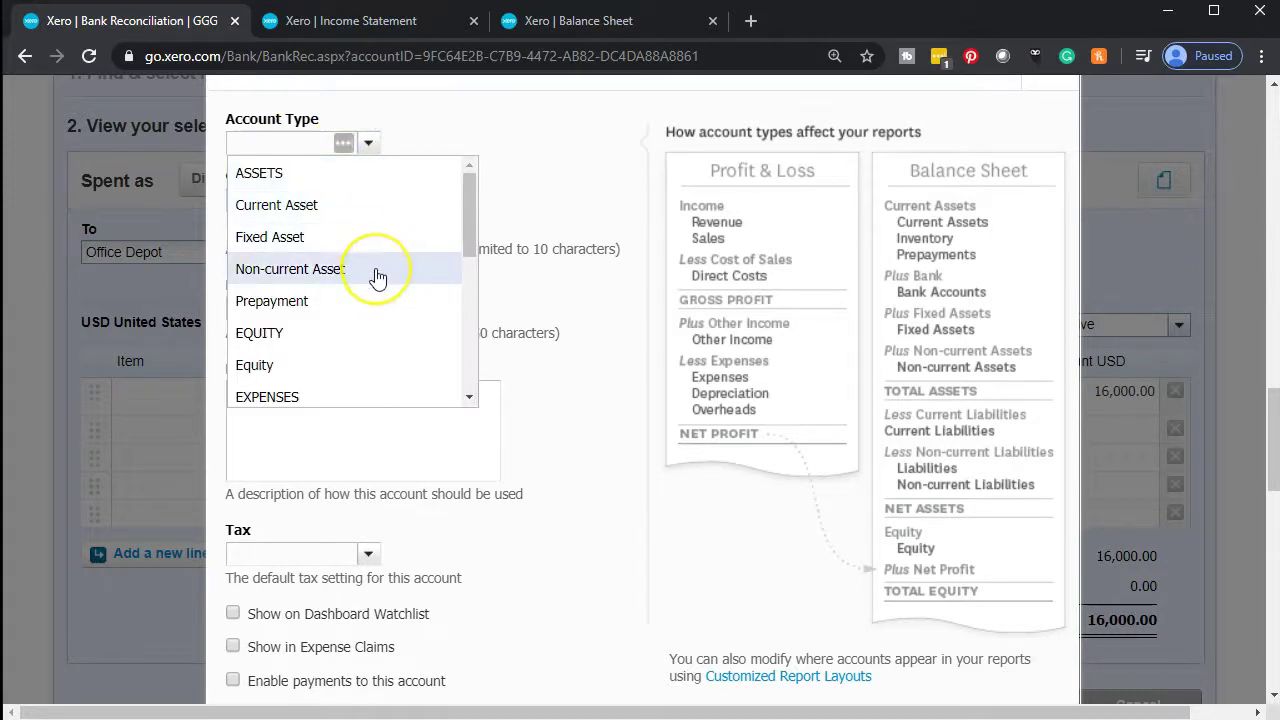
{"action": "left_click", "coordinate": [366, 310]}
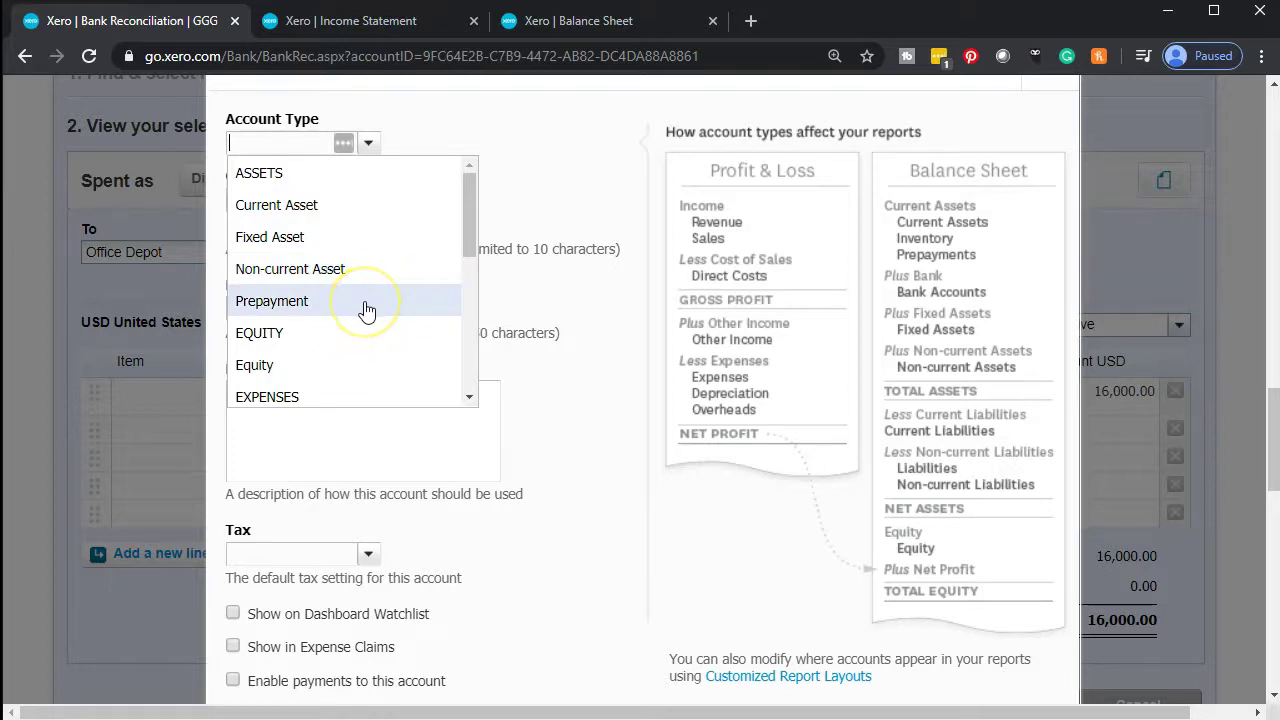
{"action": "left_click", "coordinate": [357, 235]}
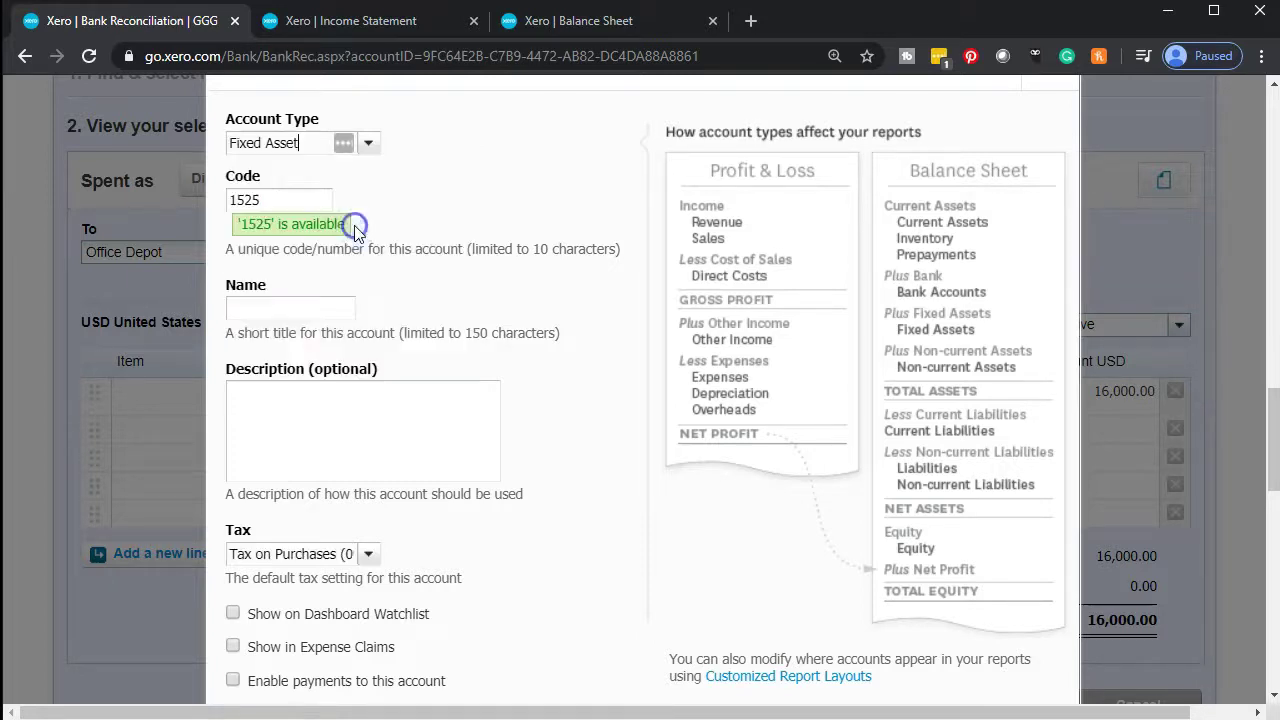
Name the new account Furniture & Fixtures and save it for use on the Office Depot line item
{"action": "left_click", "coordinate": [306, 308]}
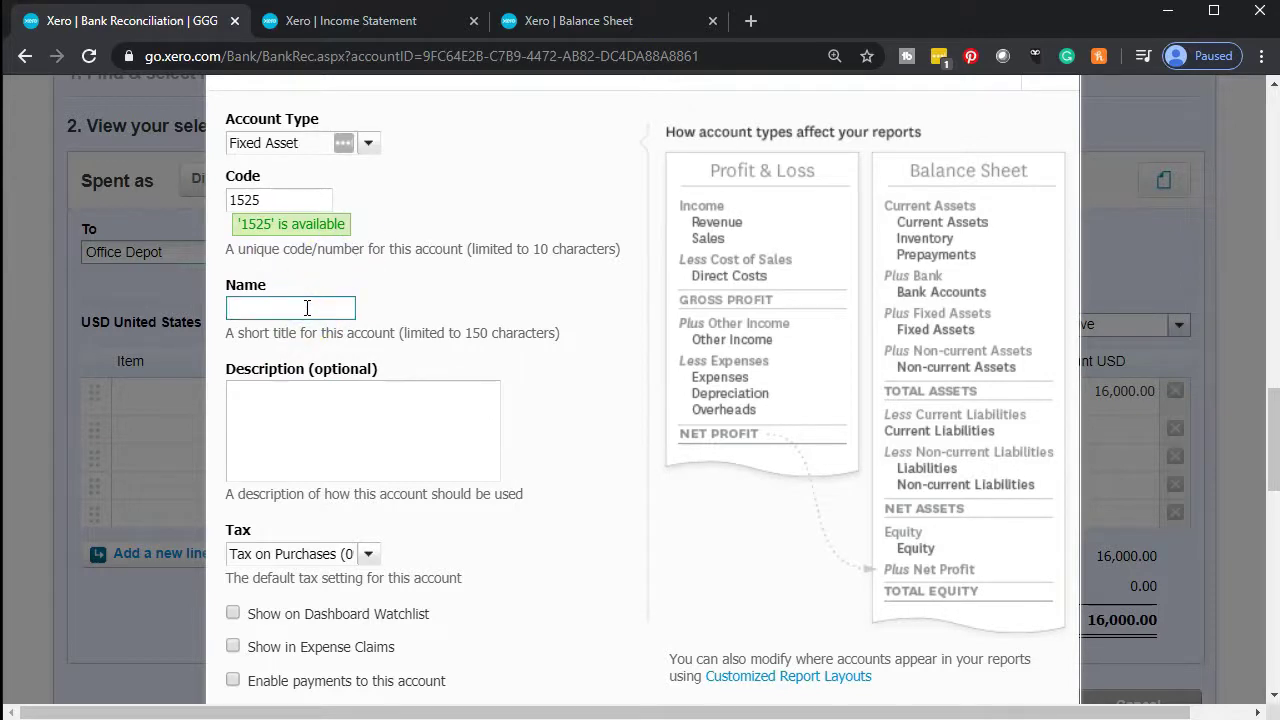
{"action": "type", "text": "Furniture & Fixtures"}
{"action": "key", "text": "Tab"}
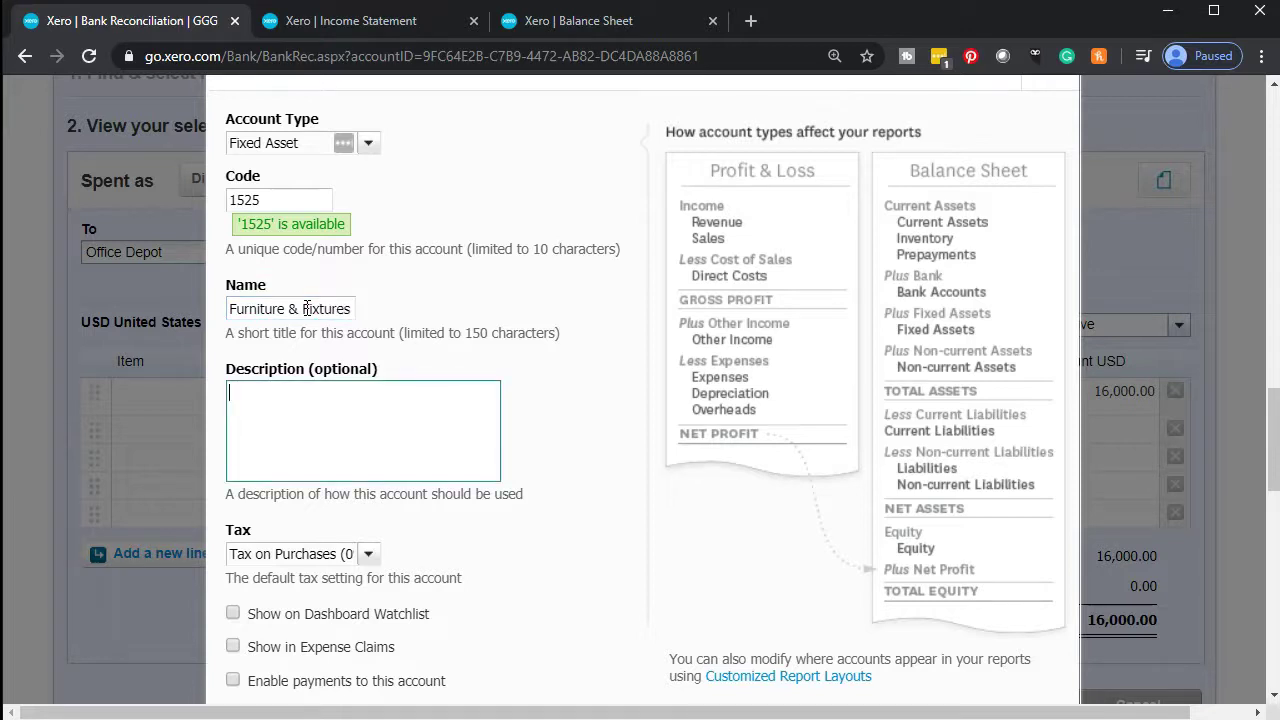
{"action": "scroll", "coordinate": [580, 345], "scroll_direction": "down", "scroll_amount": 2}
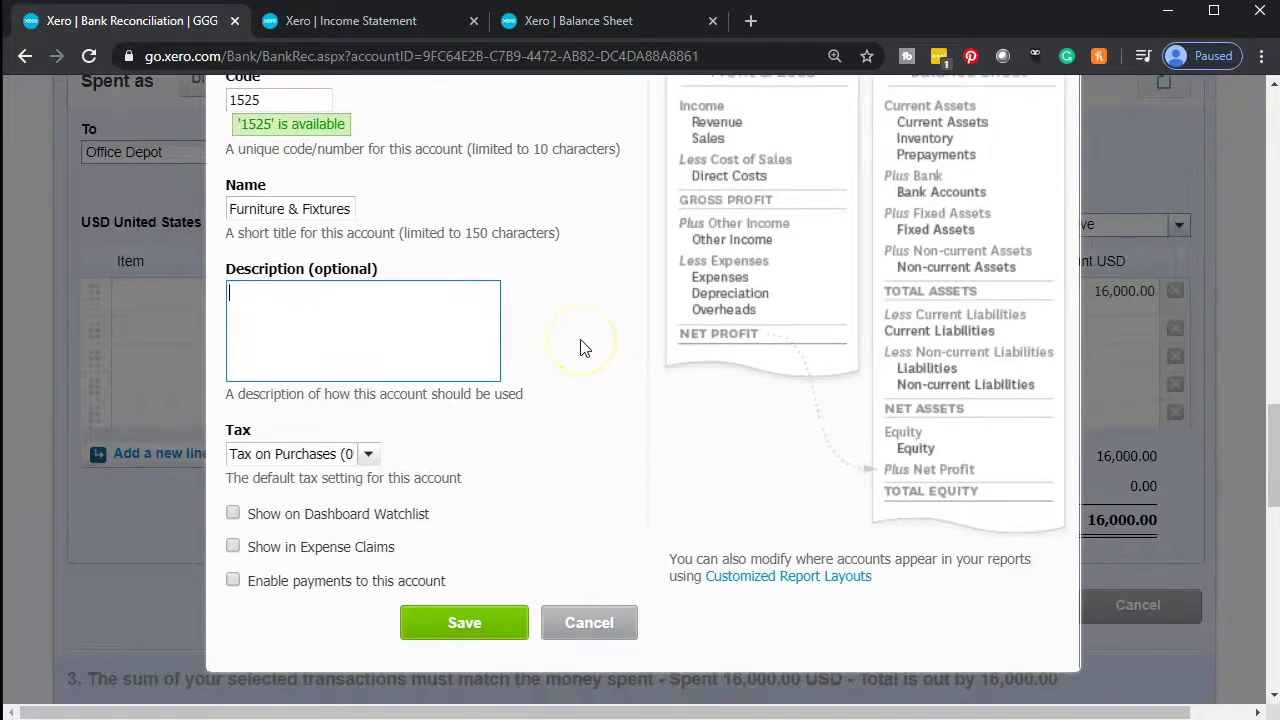
{"action": "left_click", "coordinate": [507, 521]}
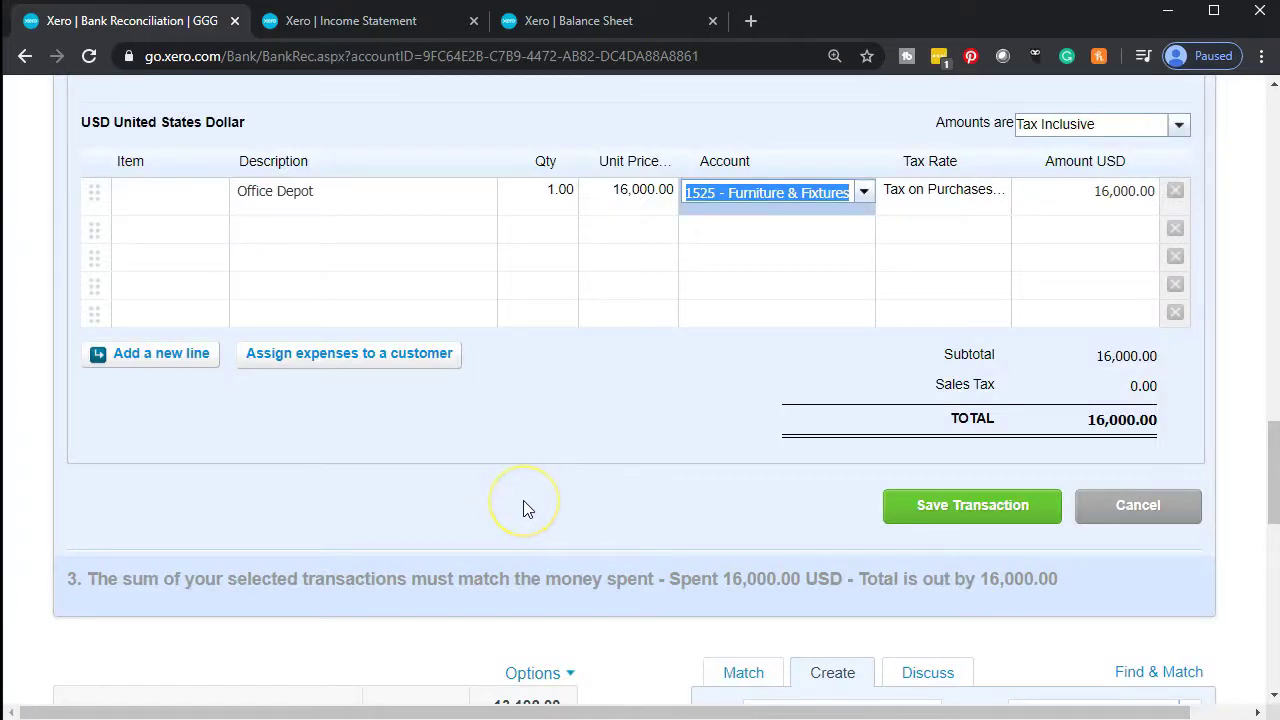
Review the completed Office Depot direct payment, save the transaction and check its match with the statement line
{"action": "scroll", "coordinate": [523, 507], "scroll_direction": "up", "scroll_amount": 2}
{"action": "scroll", "coordinate": [527, 509], "scroll_direction": "up", "scroll_amount": 1}
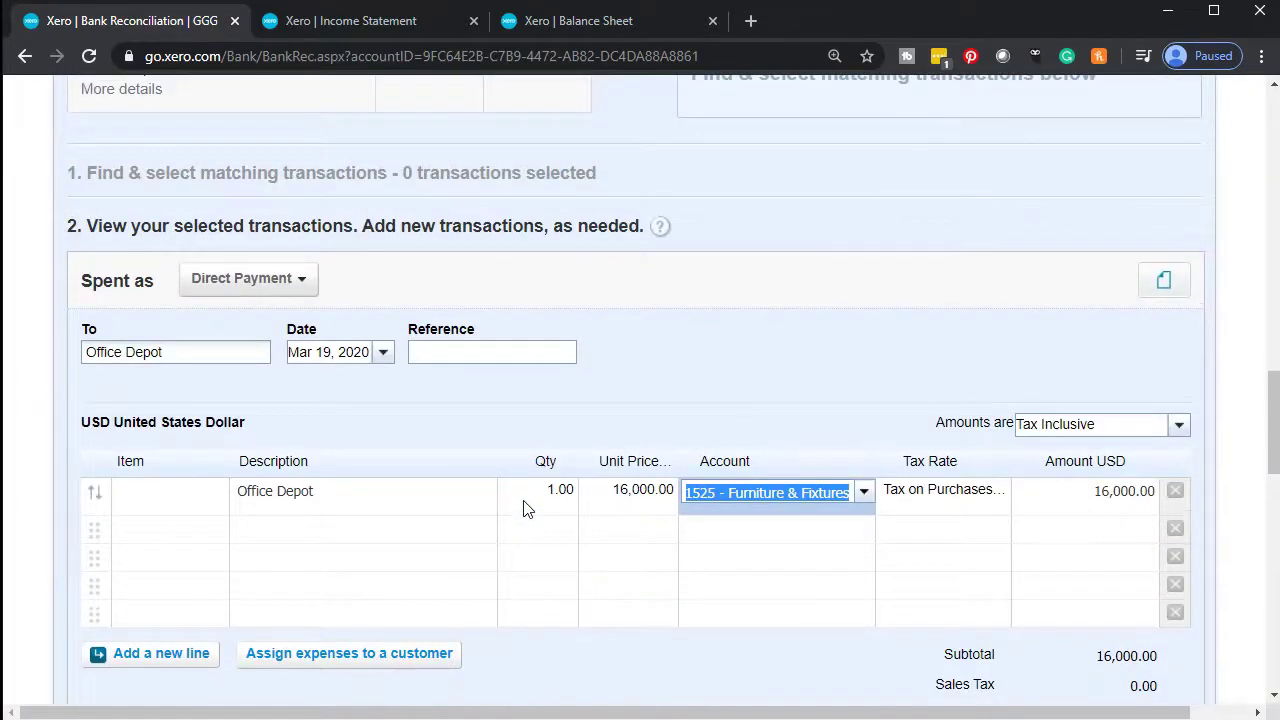
{"action": "scroll", "coordinate": [523, 507], "scroll_direction": "down", "scroll_amount": 2}
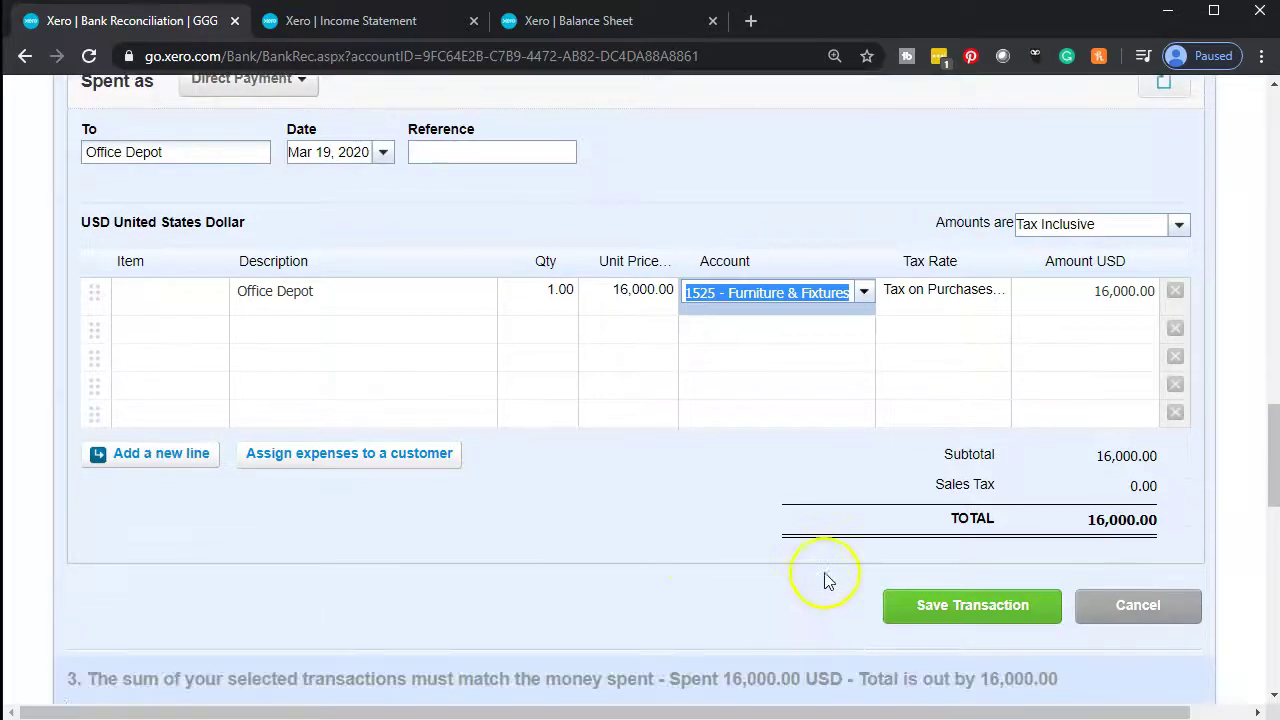
{"action": "left_click", "coordinate": [911, 599]}
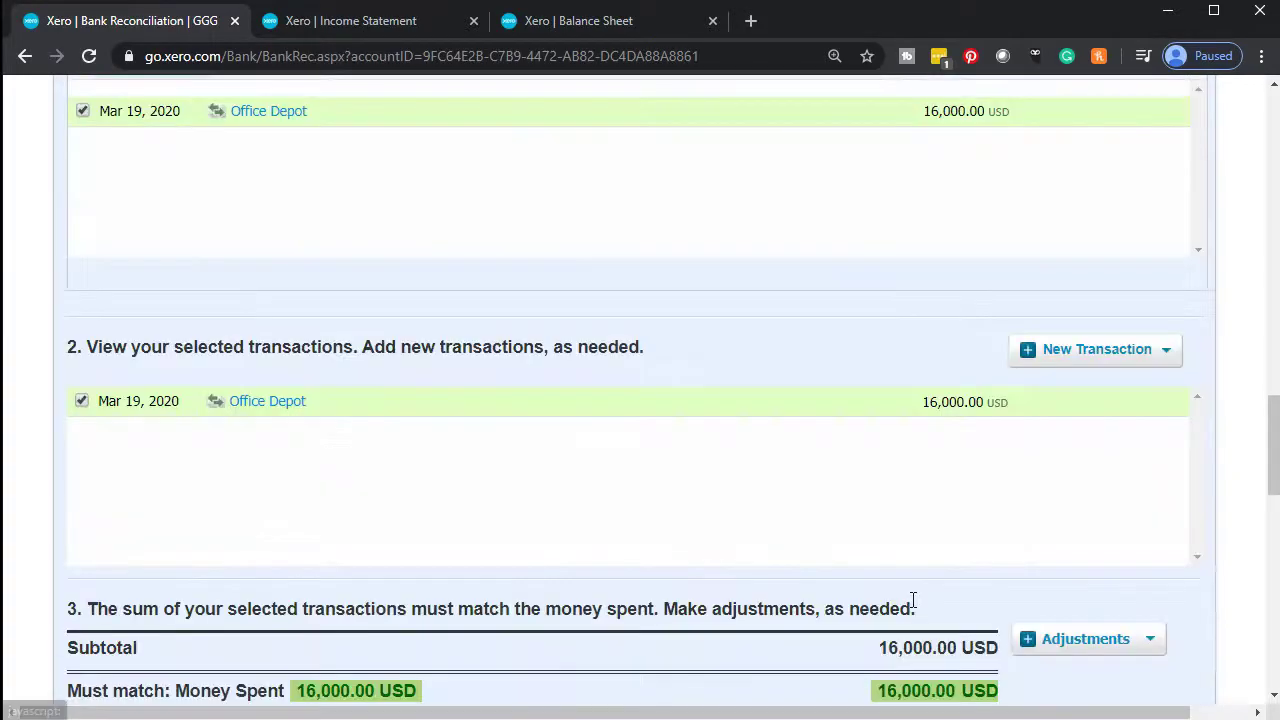
{"action": "scroll", "coordinate": [810, 563], "scroll_direction": "up", "scroll_amount": 5}
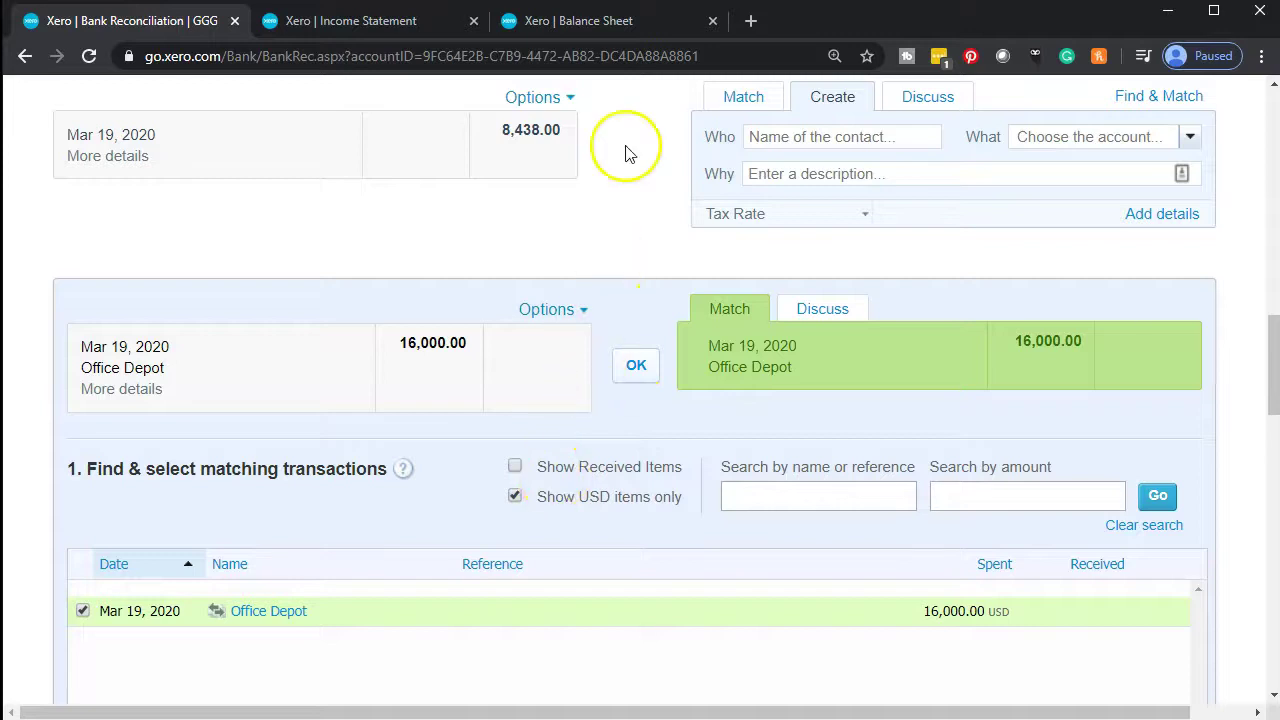
Switch to the balance sheet, refresh the report as of Mar 31, 2020 and examine its assets and liabilities
{"action": "left_click", "coordinate": [612, 20]}
{"action": "scroll", "coordinate": [535, 250], "scroll_direction": "up", "scroll_amount": 4}
{"action": "left_click", "coordinate": [610, 257]}
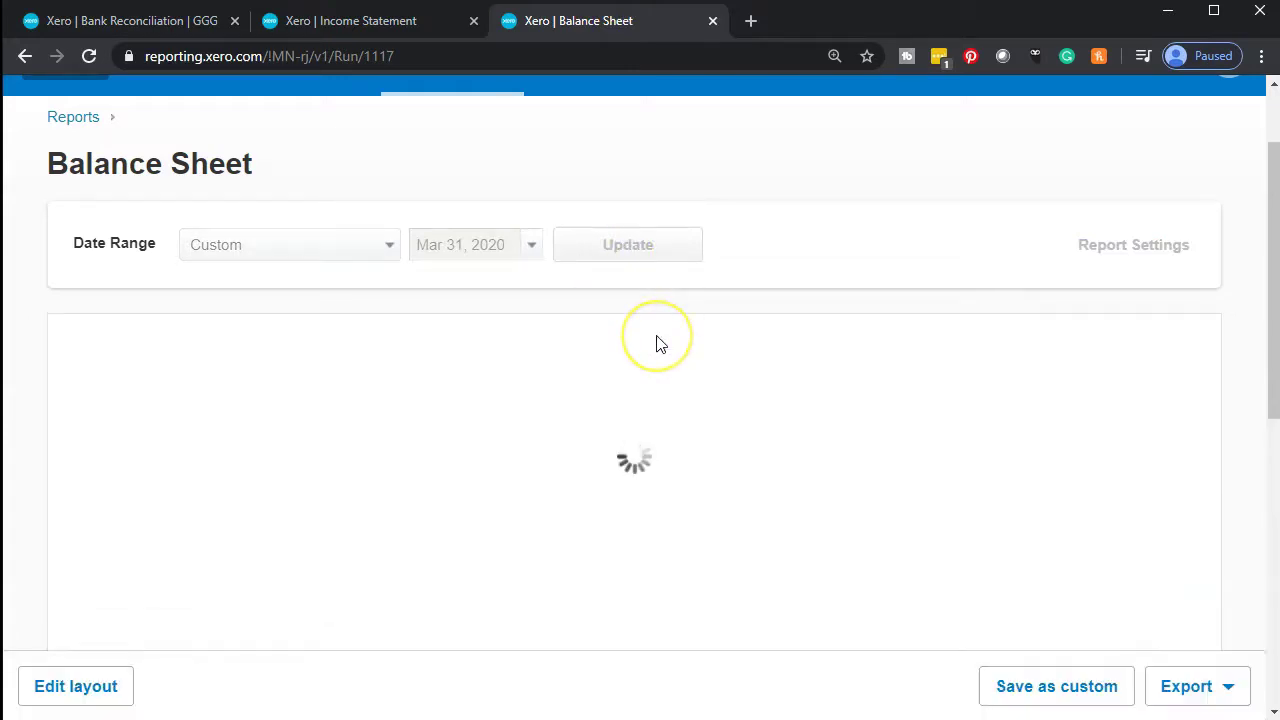
{"action": "scroll", "coordinate": [656, 344], "scroll_direction": "down", "scroll_amount": 5}
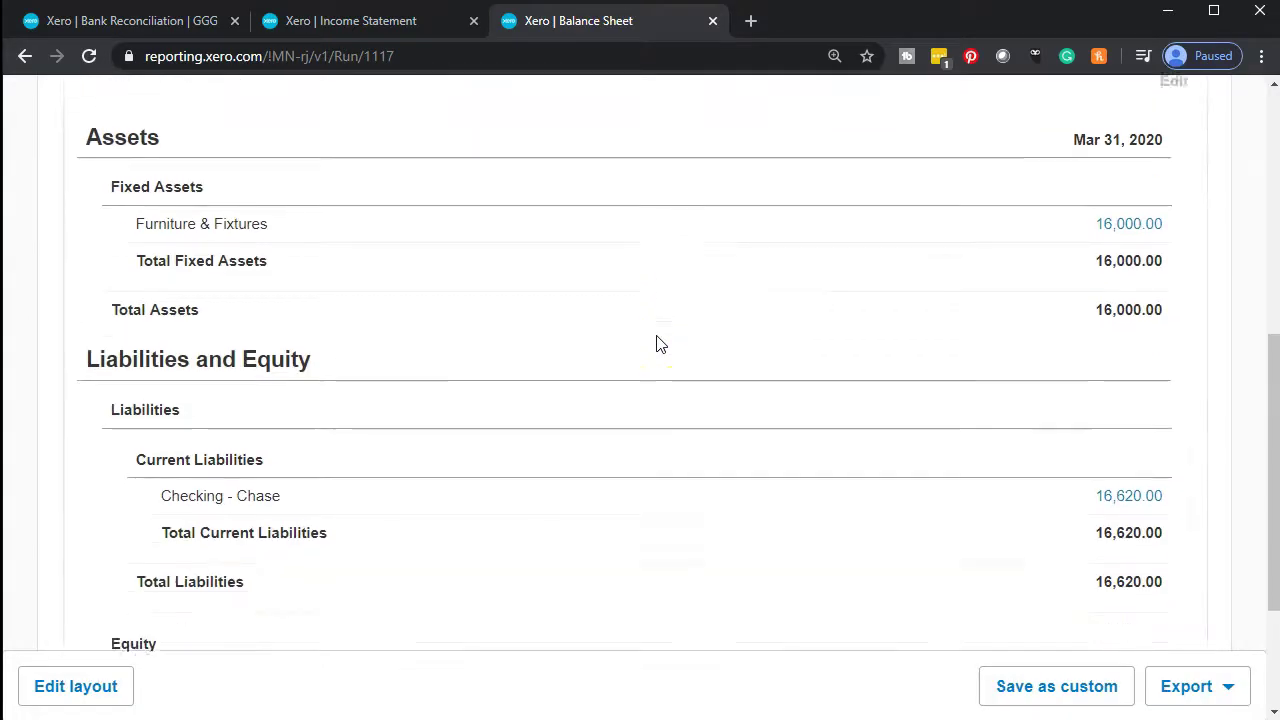
{"action": "scroll", "coordinate": [656, 344], "scroll_direction": "down", "scroll_amount": 1}
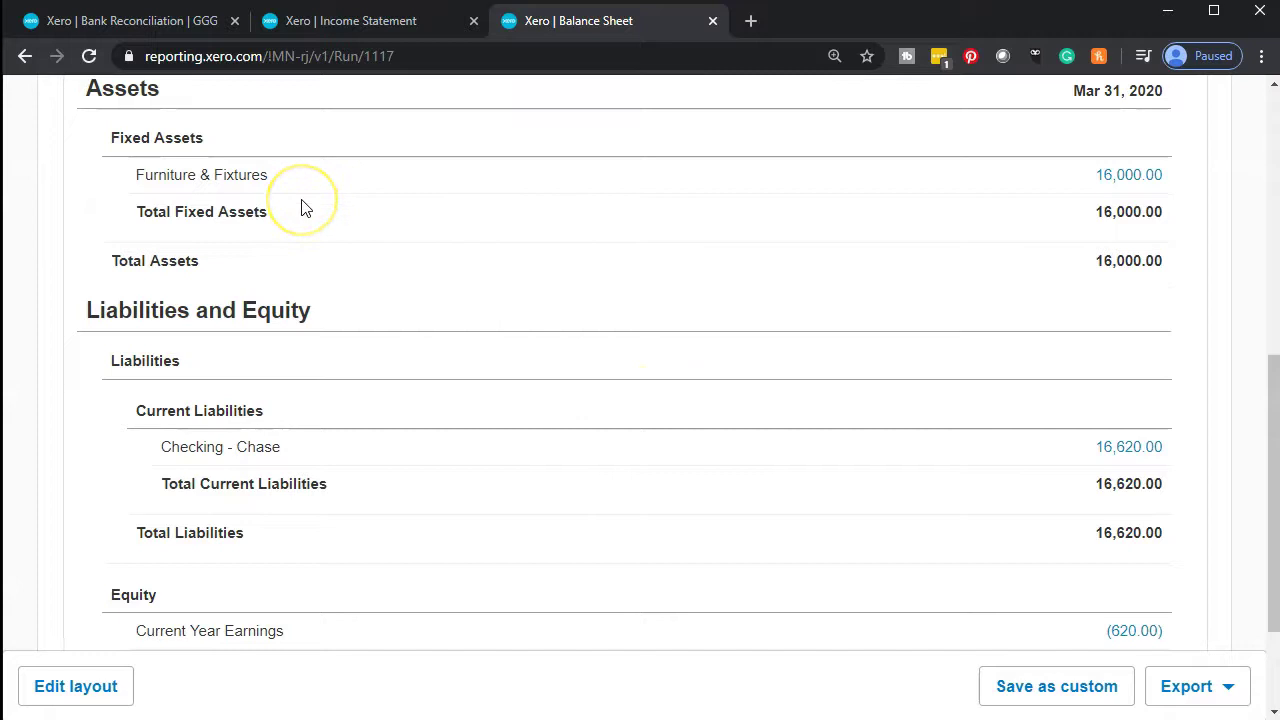
Examine the transactions behind the Furniture & Fixtures balance and return to the balance sheet
{"action": "left_click", "coordinate": [1113, 178]}
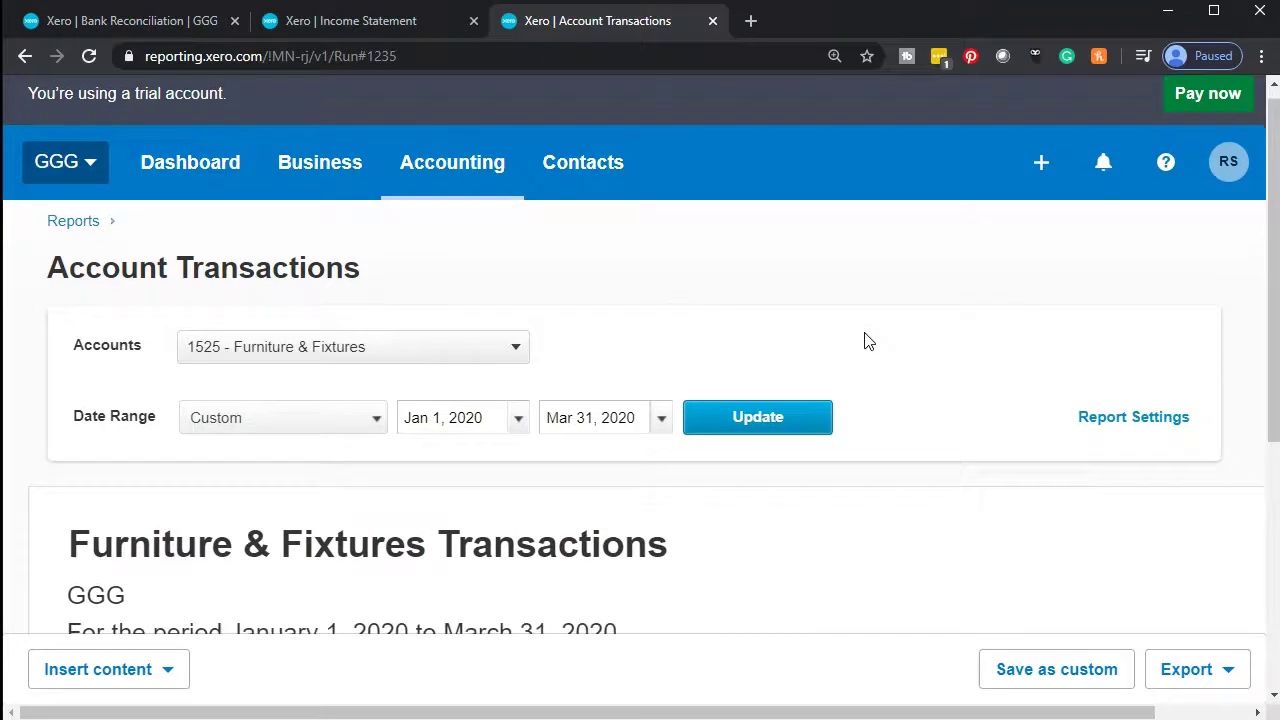
{"action": "scroll", "coordinate": [866, 340], "scroll_direction": "down", "scroll_amount": 4}
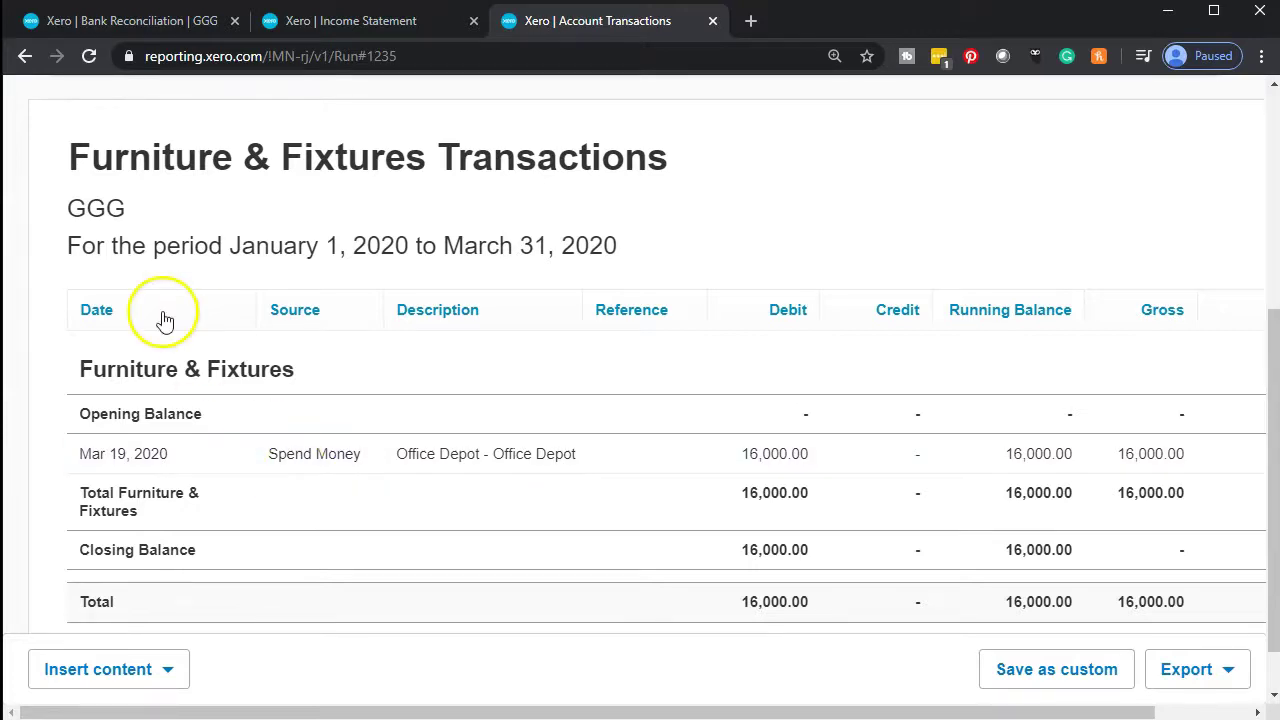
{"action": "left_click", "coordinate": [25, 57]}
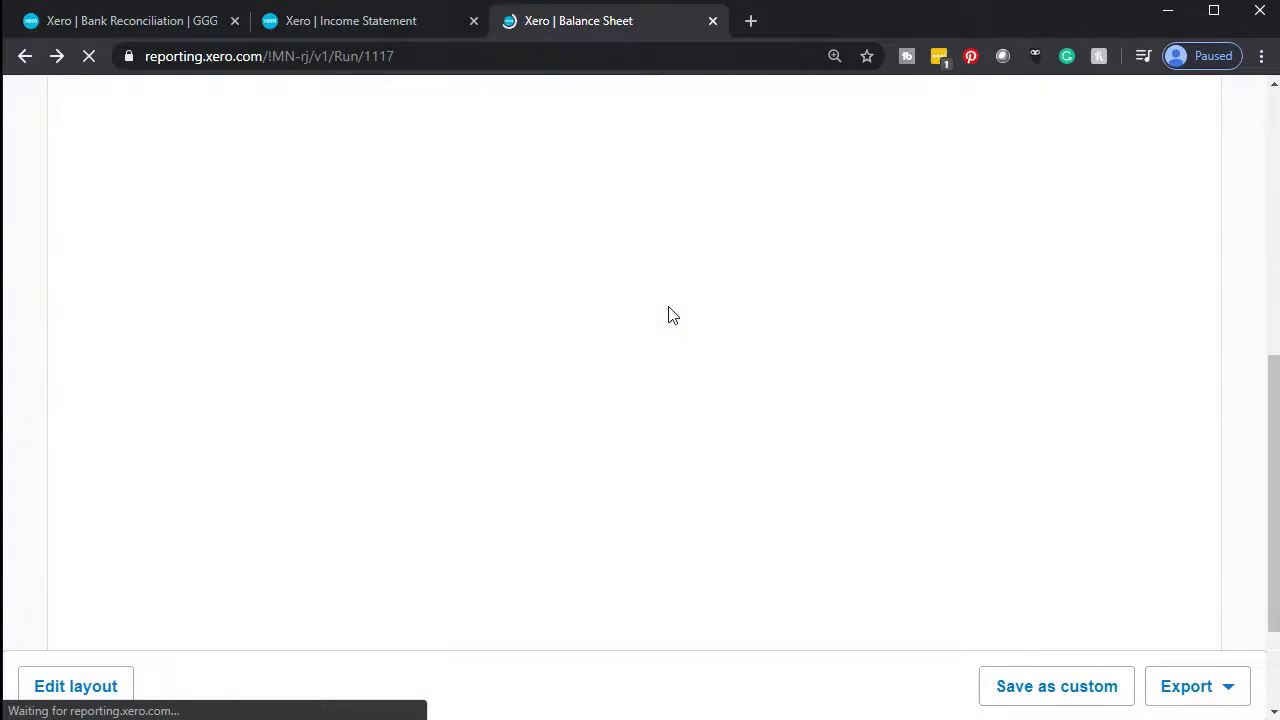
Examine the transactions behind the Checking - Chase balance under Current Liabilities and return to the balance sheet
{"action": "scroll", "coordinate": [669, 314], "scroll_direction": "down", "scroll_amount": 1}
{"action": "left_click", "coordinate": [462, 387]}
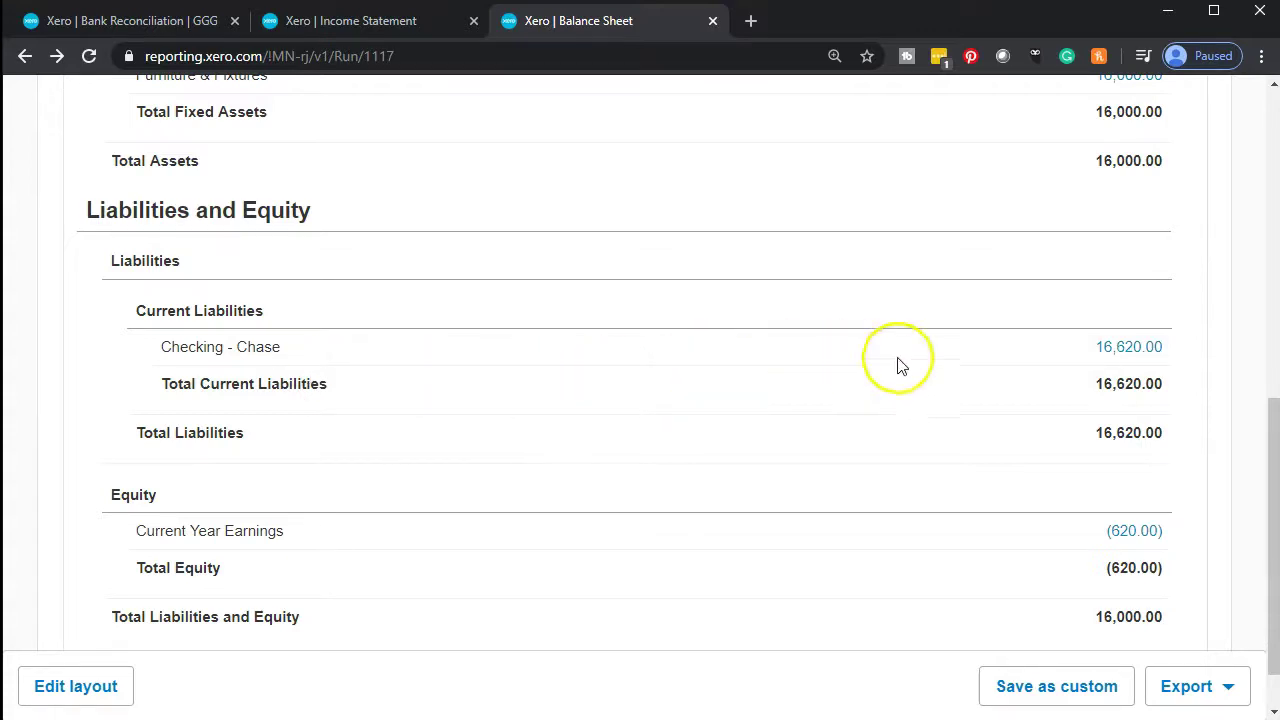
{"action": "left_click", "coordinate": [1127, 358]}
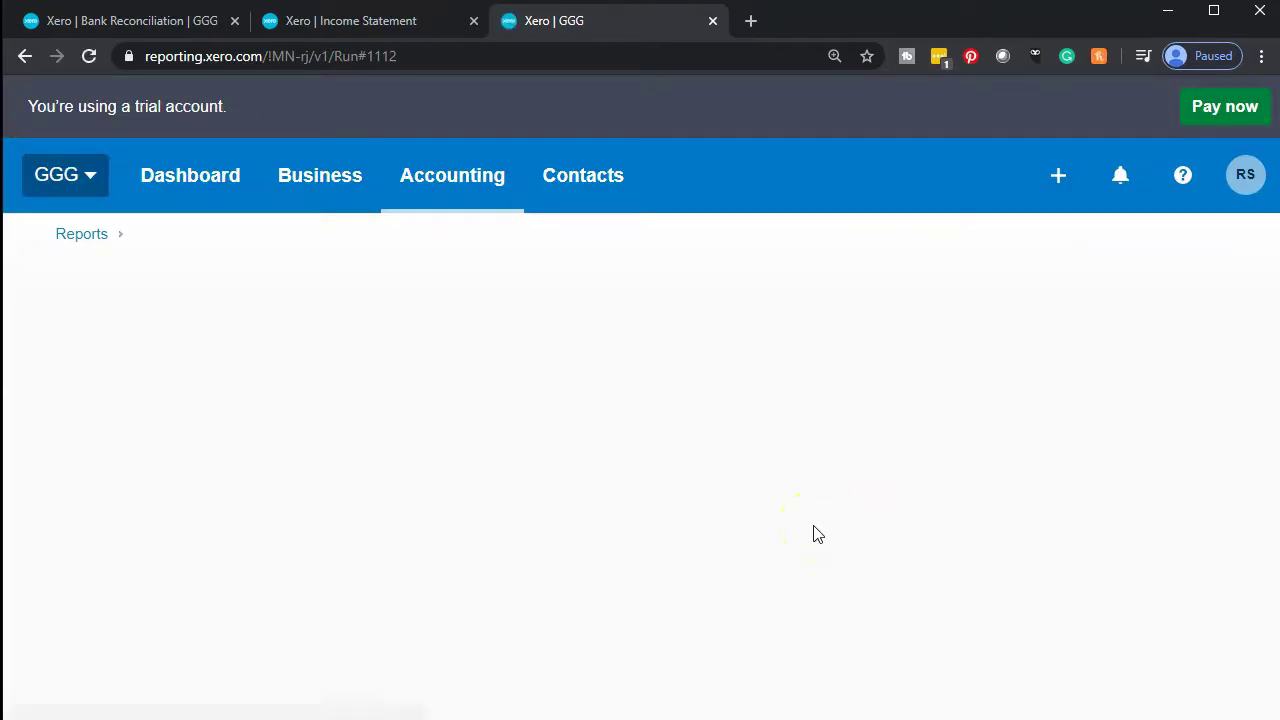
{"action": "scroll", "coordinate": [817, 535], "scroll_direction": "down", "scroll_amount": 1}
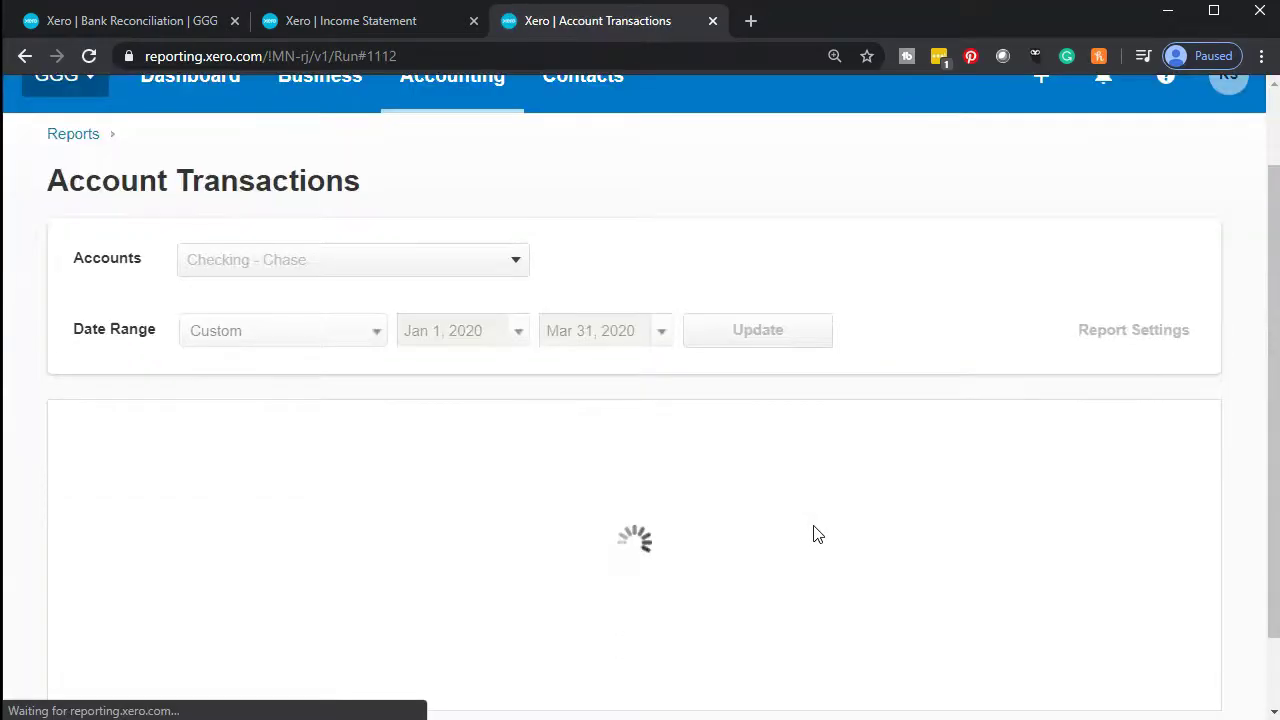
{"action": "scroll", "coordinate": [817, 535], "scroll_direction": "down", "scroll_amount": 3}
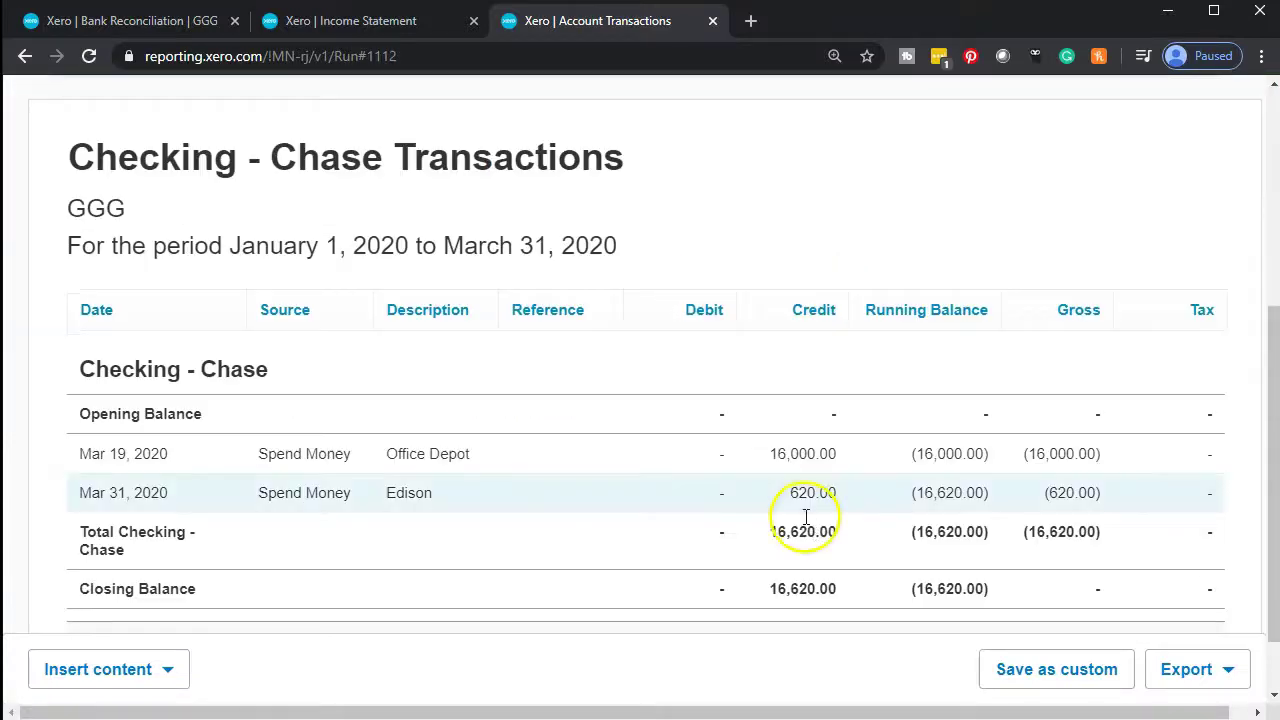
{"action": "left_click", "coordinate": [25, 56]}
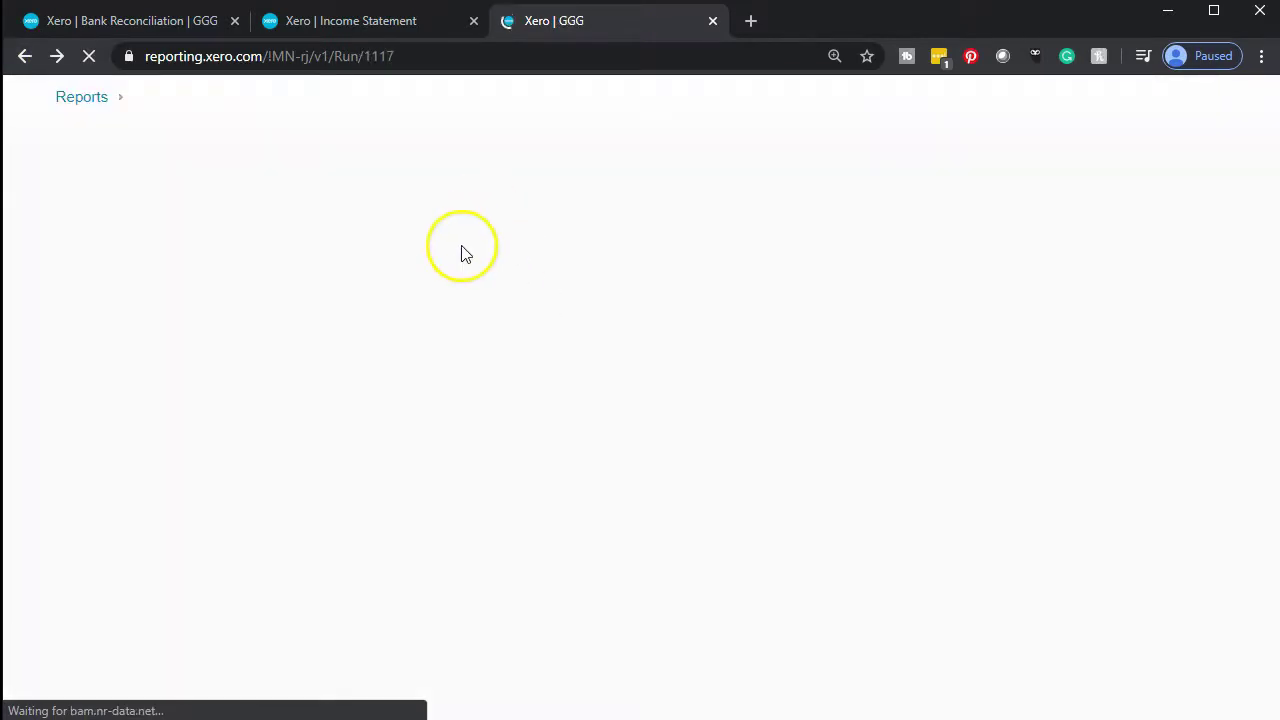
Switch to the income statement, refresh it for this financial year and examine its operating expenses and net income
{"action": "left_click", "coordinate": [373, 28]}
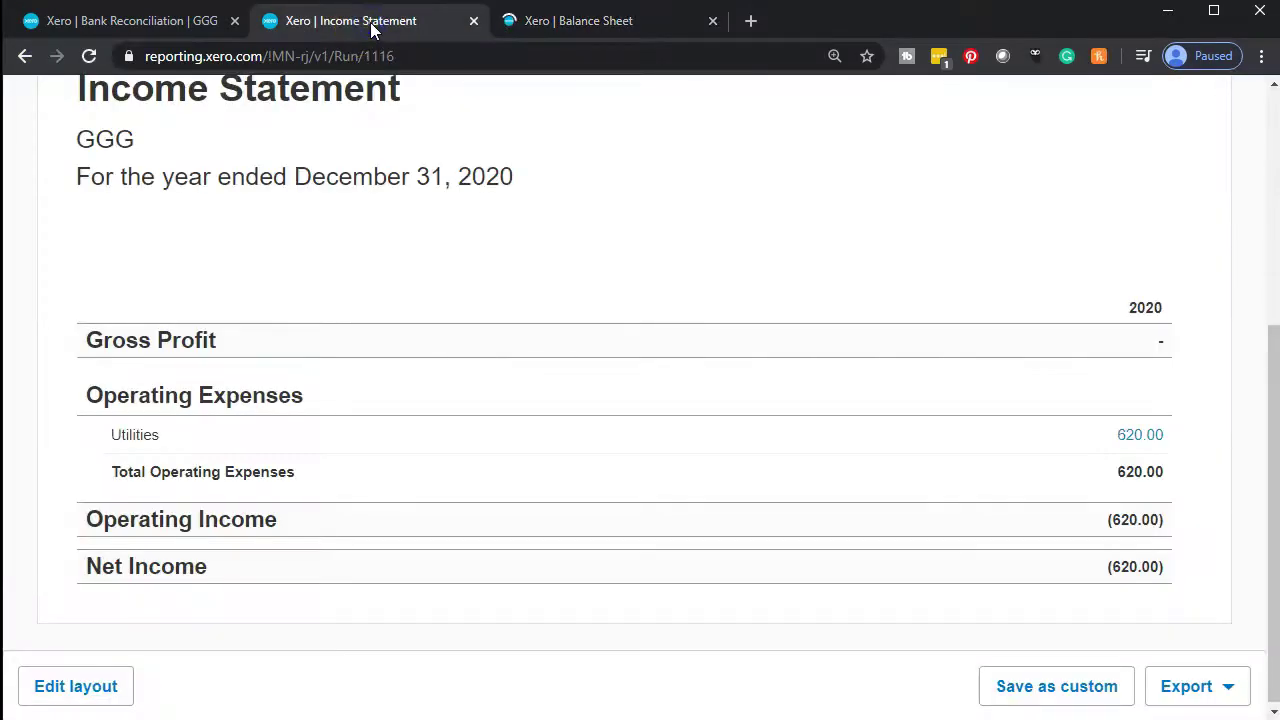
{"action": "scroll", "coordinate": [431, 271], "scroll_direction": "up", "scroll_amount": 3}
{"action": "left_click", "coordinate": [798, 276]}
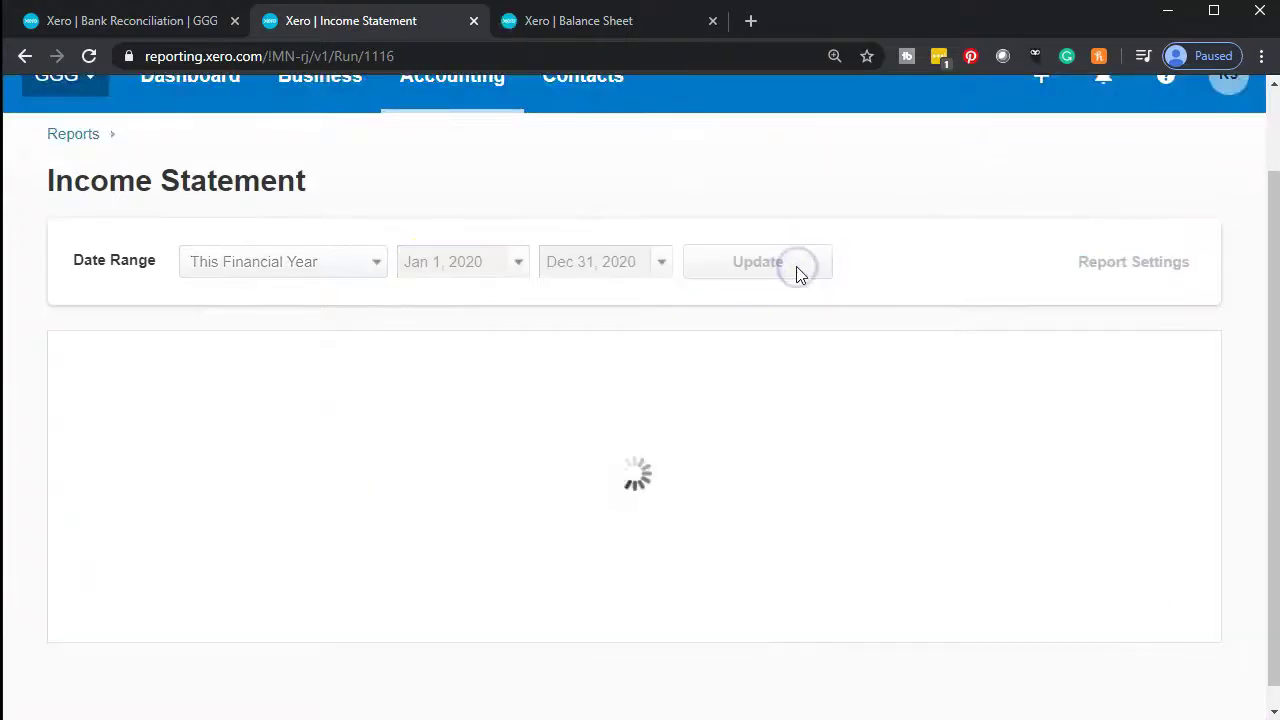
{"action": "scroll", "coordinate": [763, 346], "scroll_direction": "down", "scroll_amount": 3}
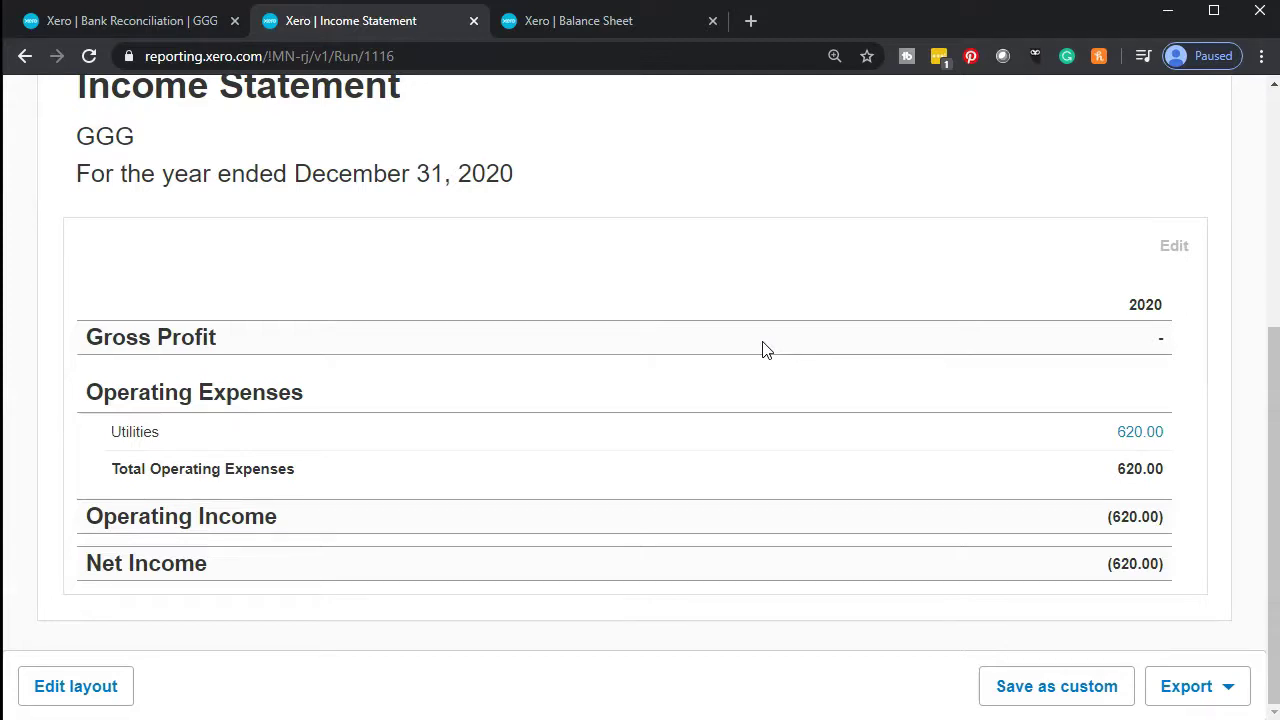
Return to the Checking - Chase bank reconciliation and check the Office Depot line's status among the imported bank statement lines
{"action": "left_click", "coordinate": [160, 24]}
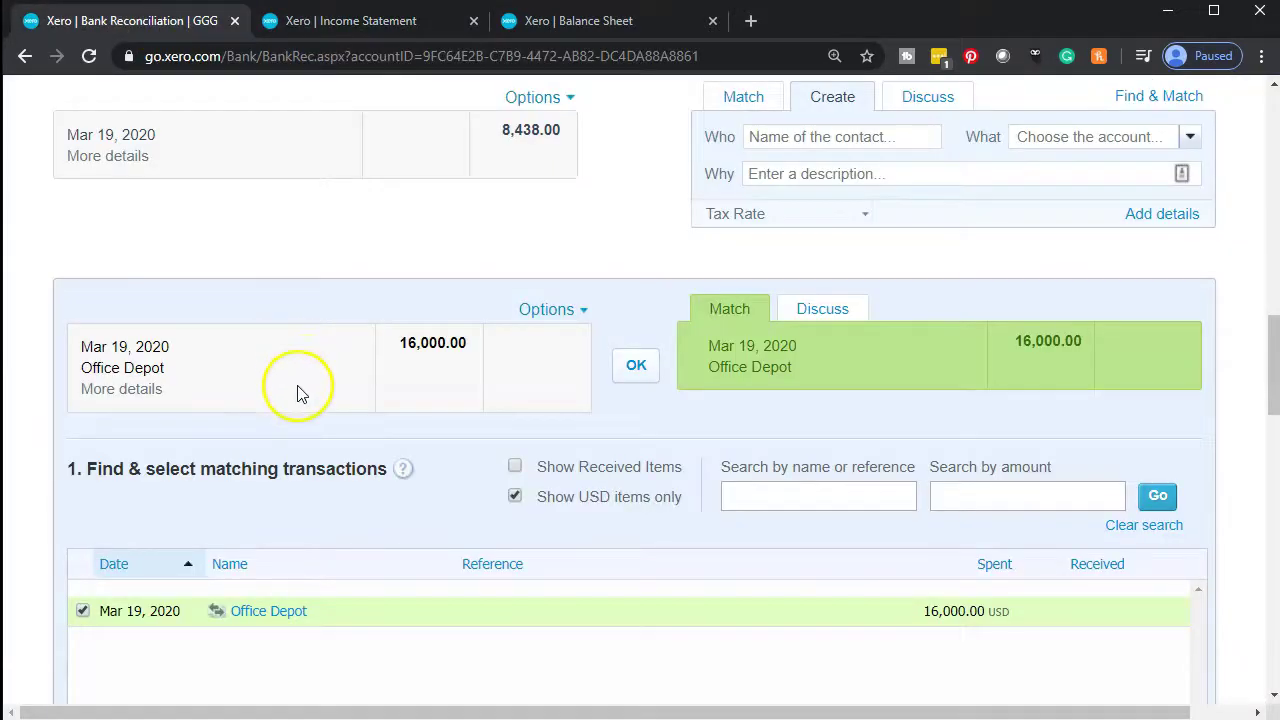
{"action": "scroll", "coordinate": [297, 393], "scroll_direction": "up", "scroll_amount": 5}
{"action": "scroll", "coordinate": [297, 393], "scroll_direction": "up", "scroll_amount": 9}
{"action": "scroll", "coordinate": [297, 393], "scroll_direction": "down", "scroll_amount": 5}
{"action": "left_click", "coordinate": [246, 290]}
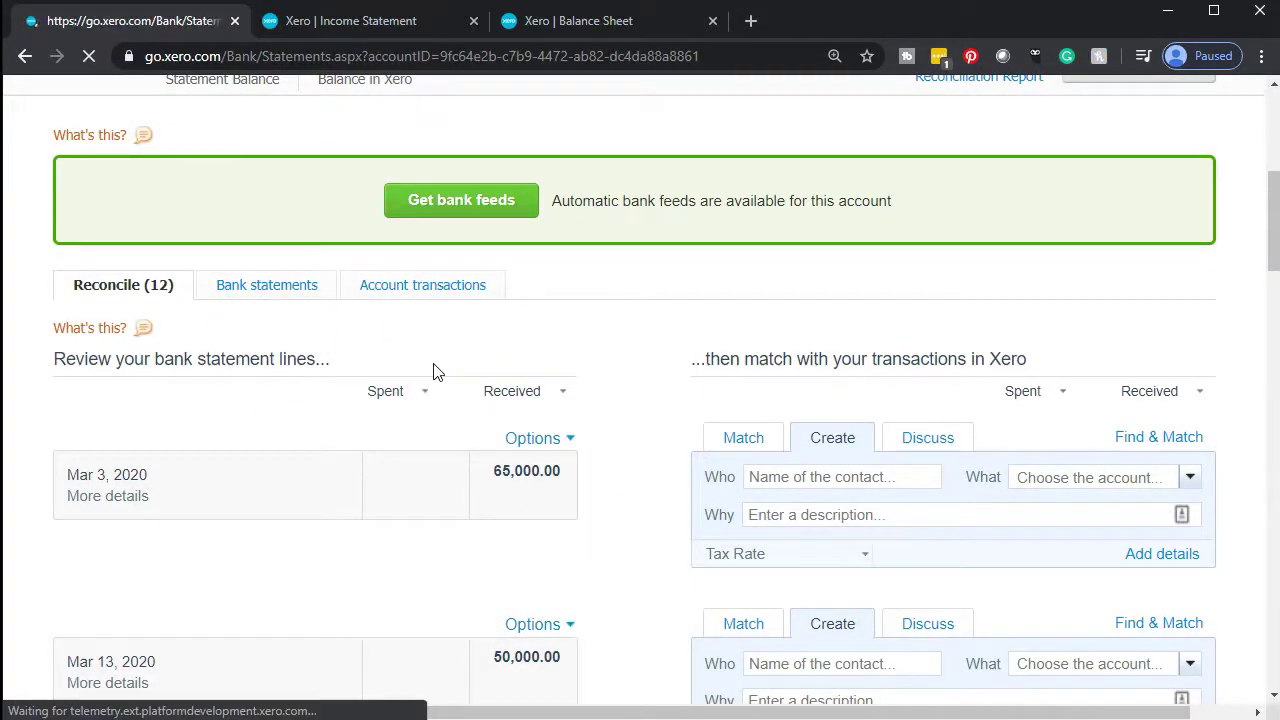
{"action": "scroll", "coordinate": [436, 371], "scroll_direction": "down", "scroll_amount": 5}
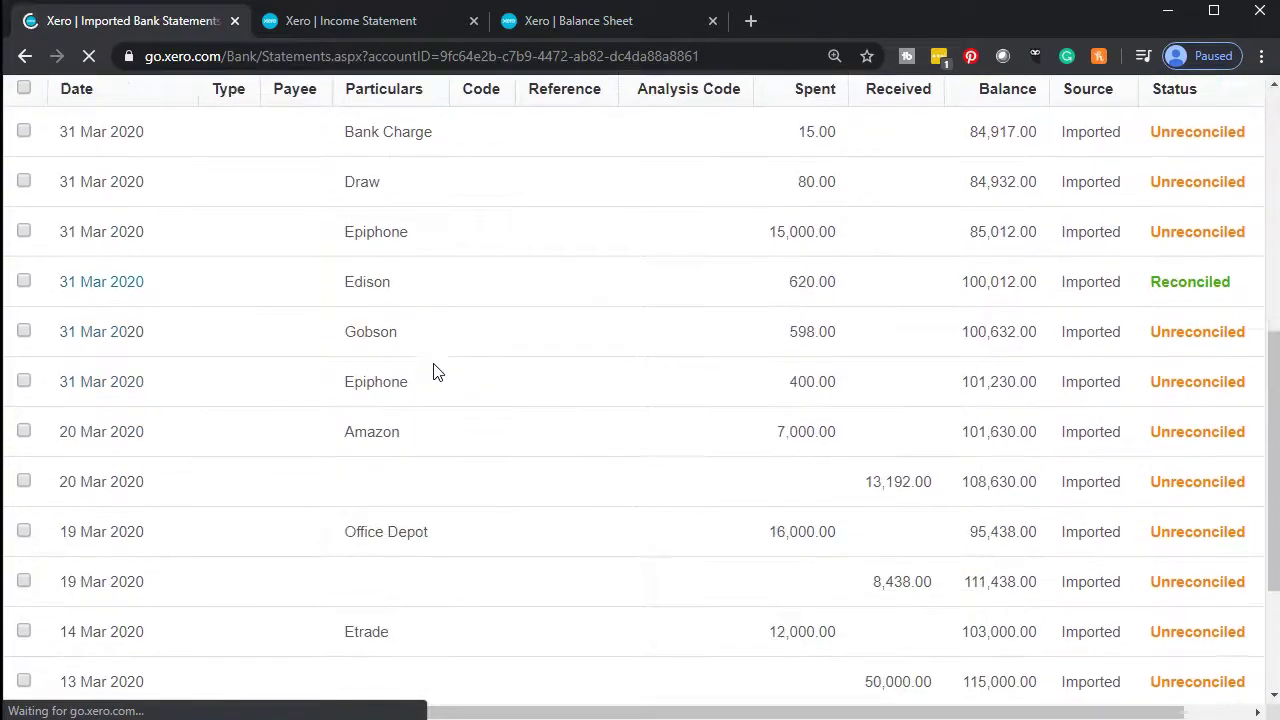
{"action": "scroll", "coordinate": [922, 503], "scroll_direction": "up", "scroll_amount": 1}
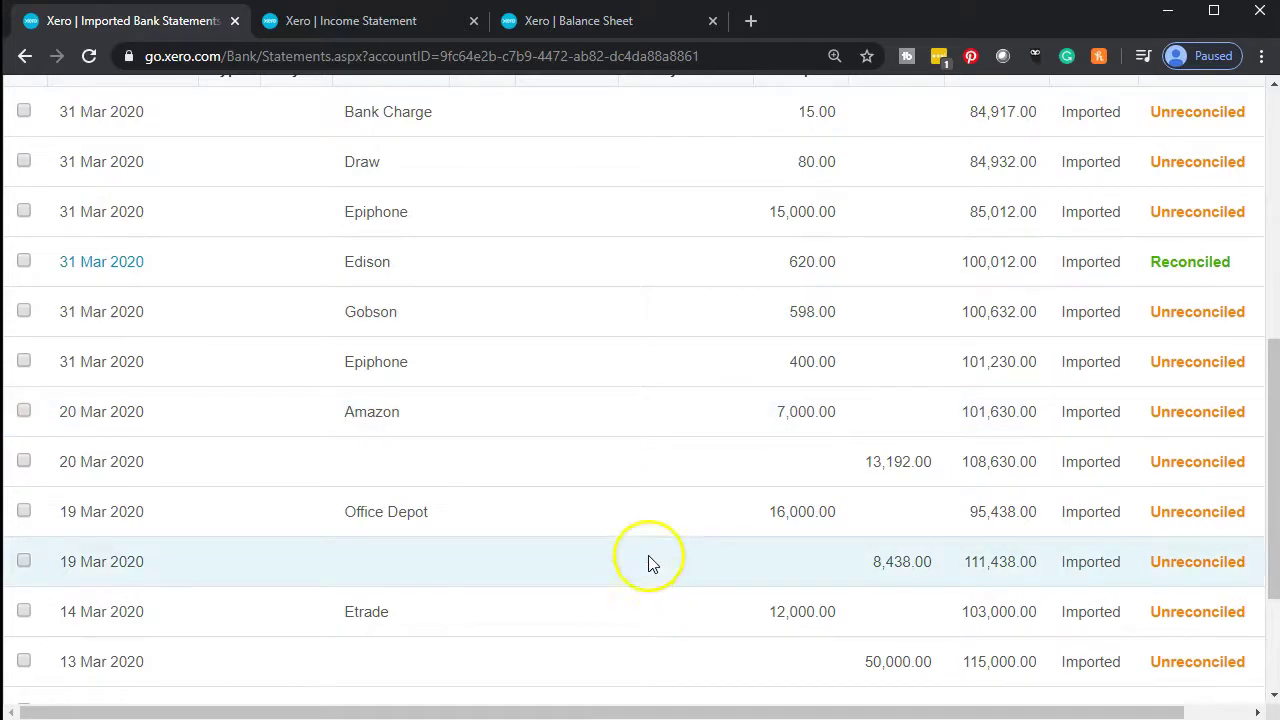
Open the Checking - Chase account transactions and check the status of the Office Depot payment
{"action": "scroll", "coordinate": [648, 537], "scroll_direction": "up", "scroll_amount": 3}
{"action": "scroll", "coordinate": [645, 537], "scroll_direction": "up", "scroll_amount": 3}
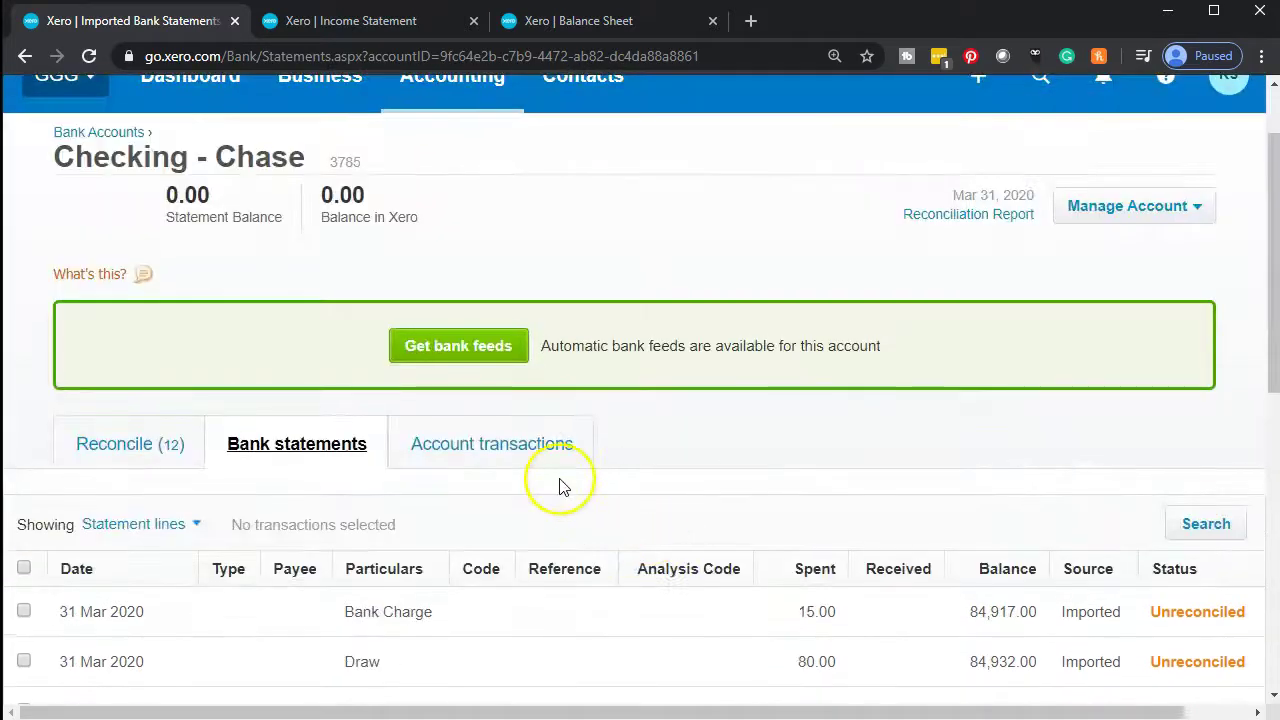
{"action": "left_click", "coordinate": [497, 450]}
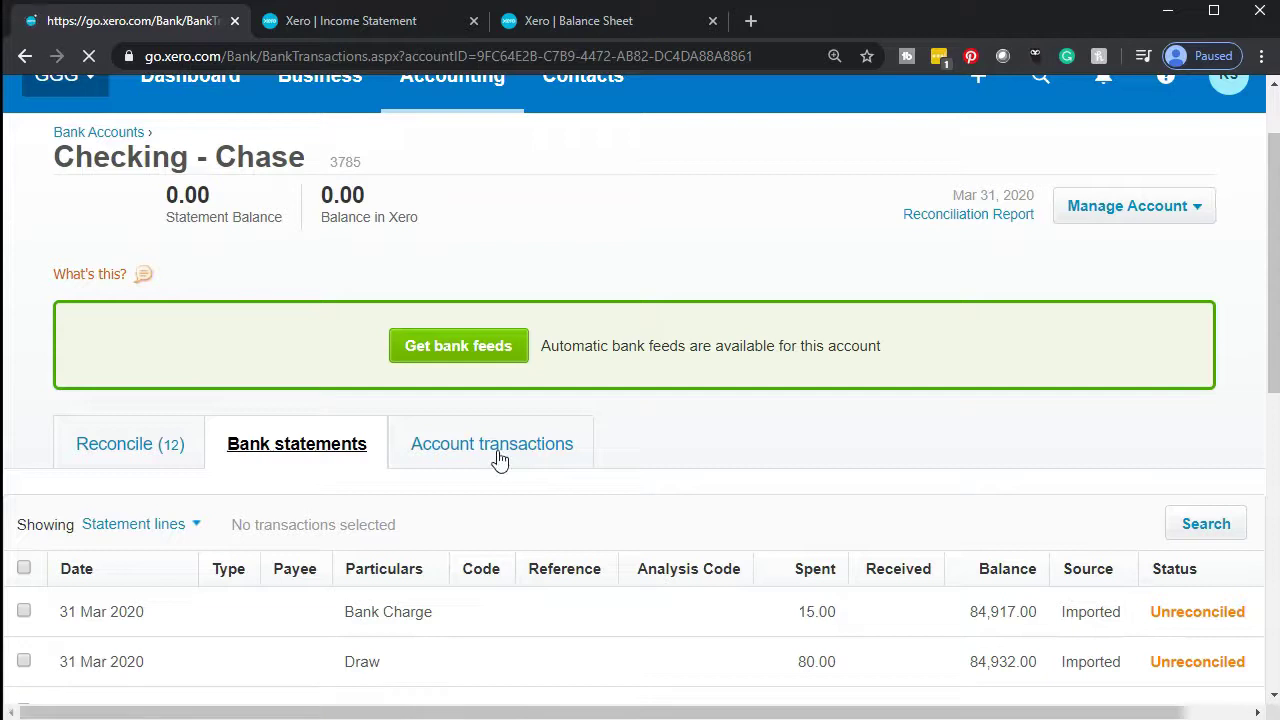
{"action": "scroll", "coordinate": [500, 457], "scroll_direction": "down", "scroll_amount": 3}
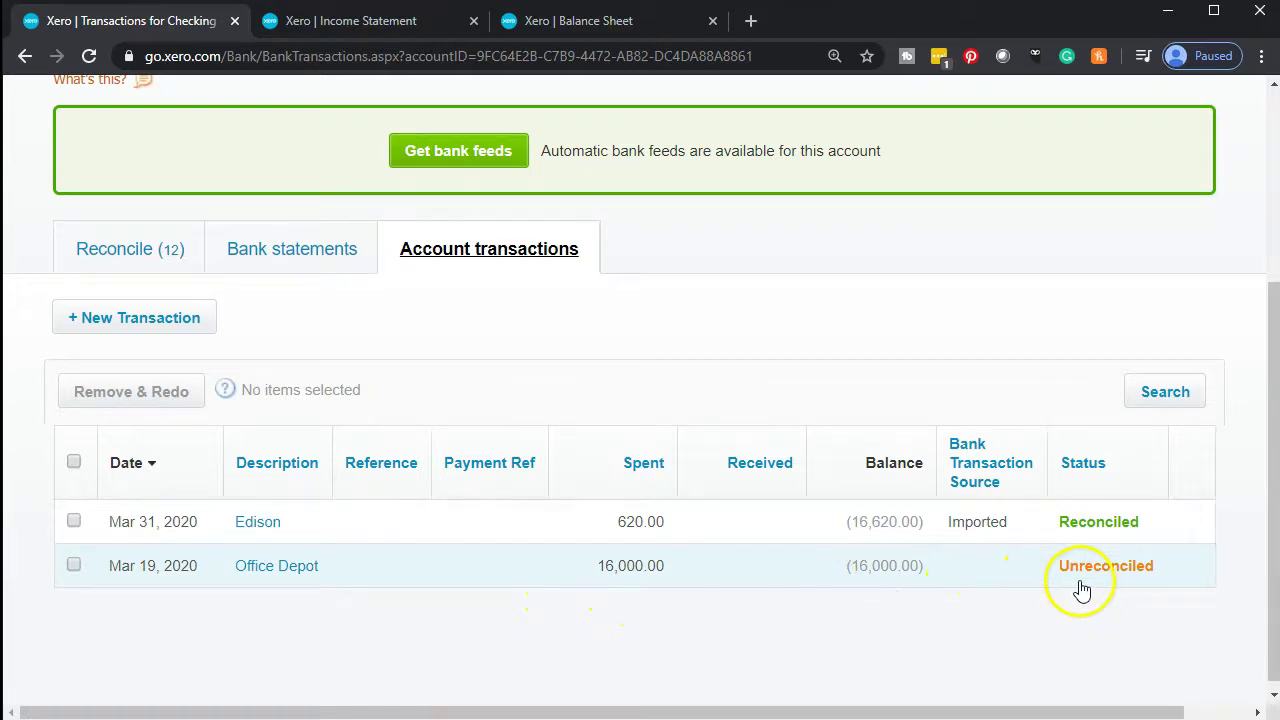
Return to the items awaiting reconciliation and reconcile the Mar 19, 2020 Office Depot statement line for 16,000.00 with its matching transaction
{"action": "left_click", "coordinate": [143, 266]}
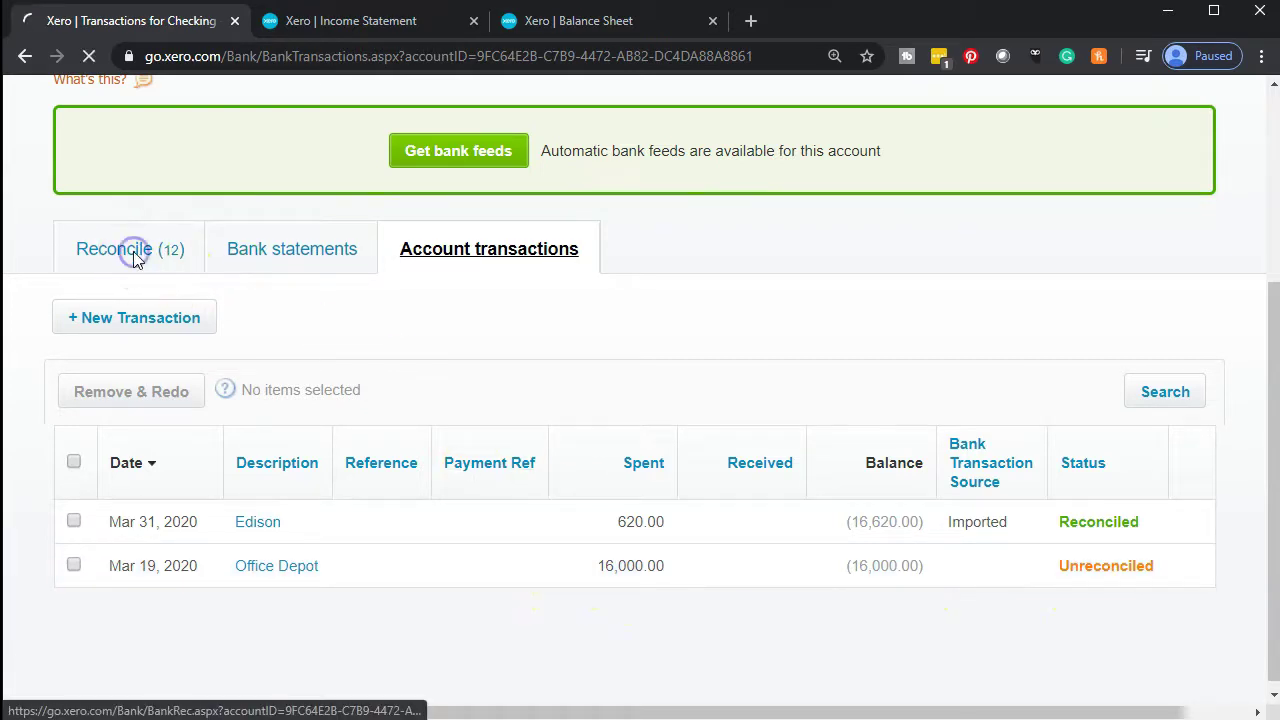
{"action": "scroll", "coordinate": [430, 370], "scroll_direction": "down", "scroll_amount": 8}
{"action": "scroll", "coordinate": [432, 368], "scroll_direction": "down", "scroll_amount": 10}
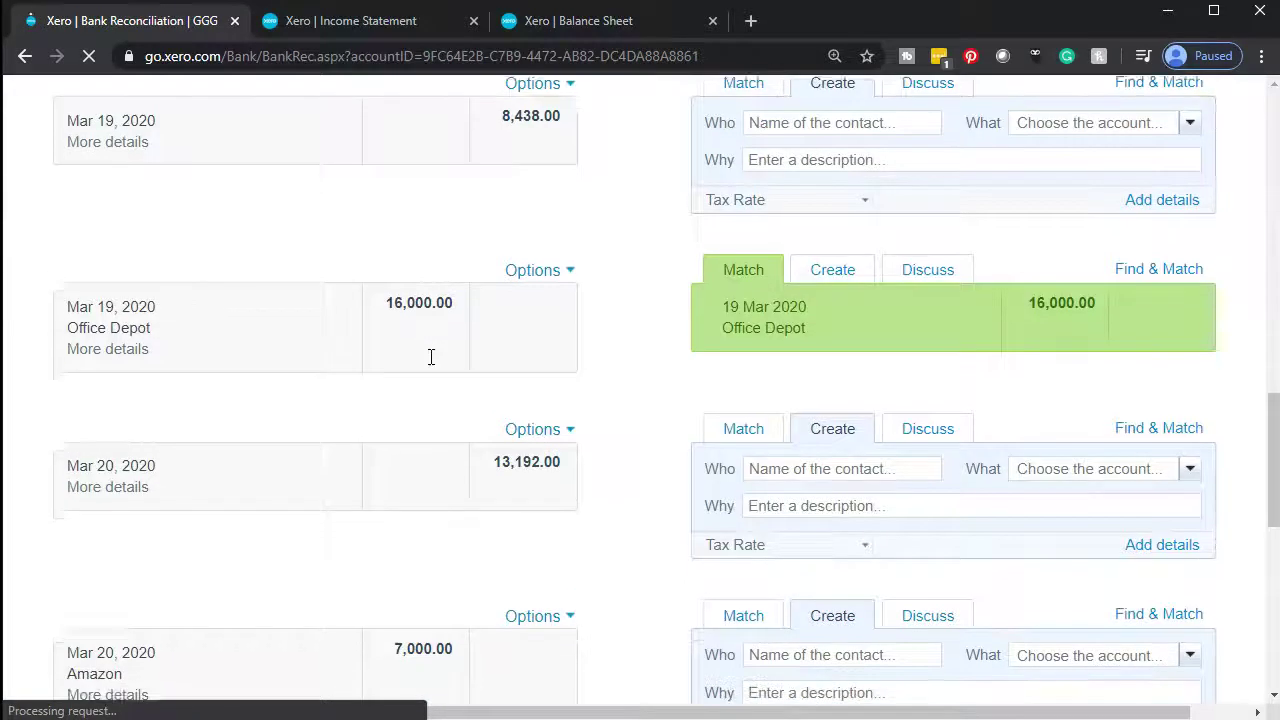
{"action": "scroll", "coordinate": [440, 378], "scroll_direction": "up", "scroll_amount": 2}
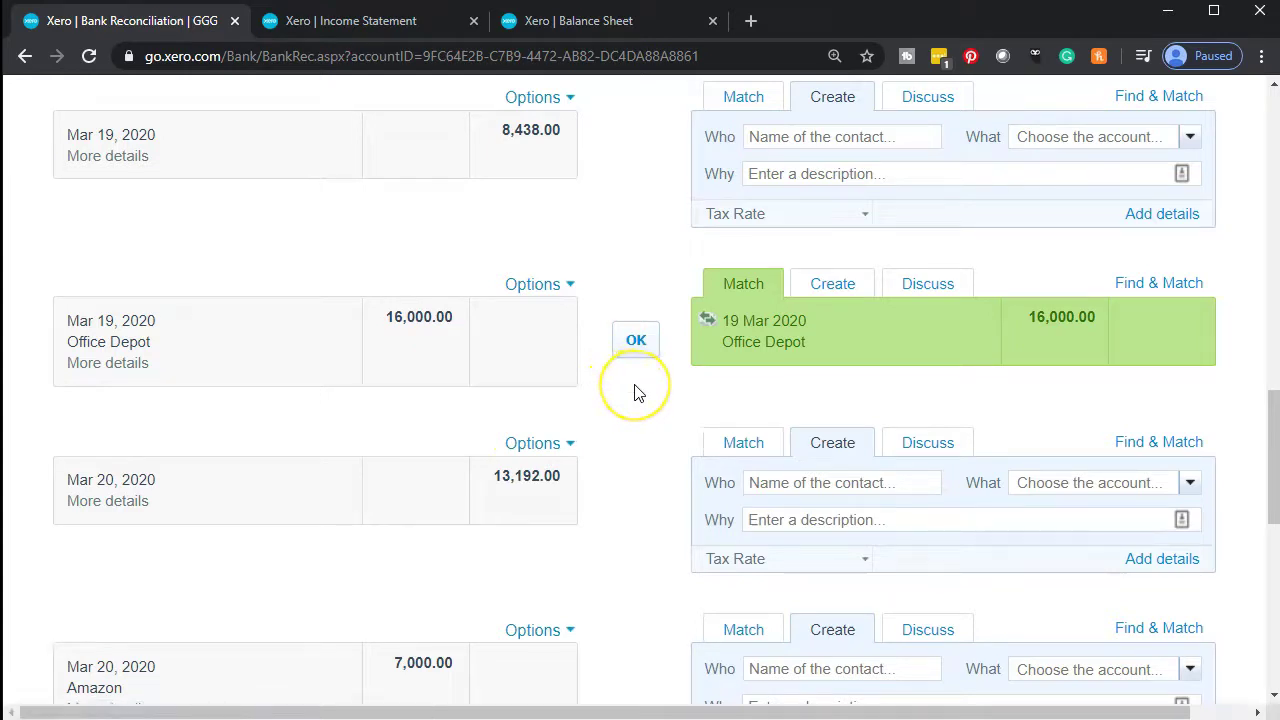
{"action": "left_click", "coordinate": [460, 392]}
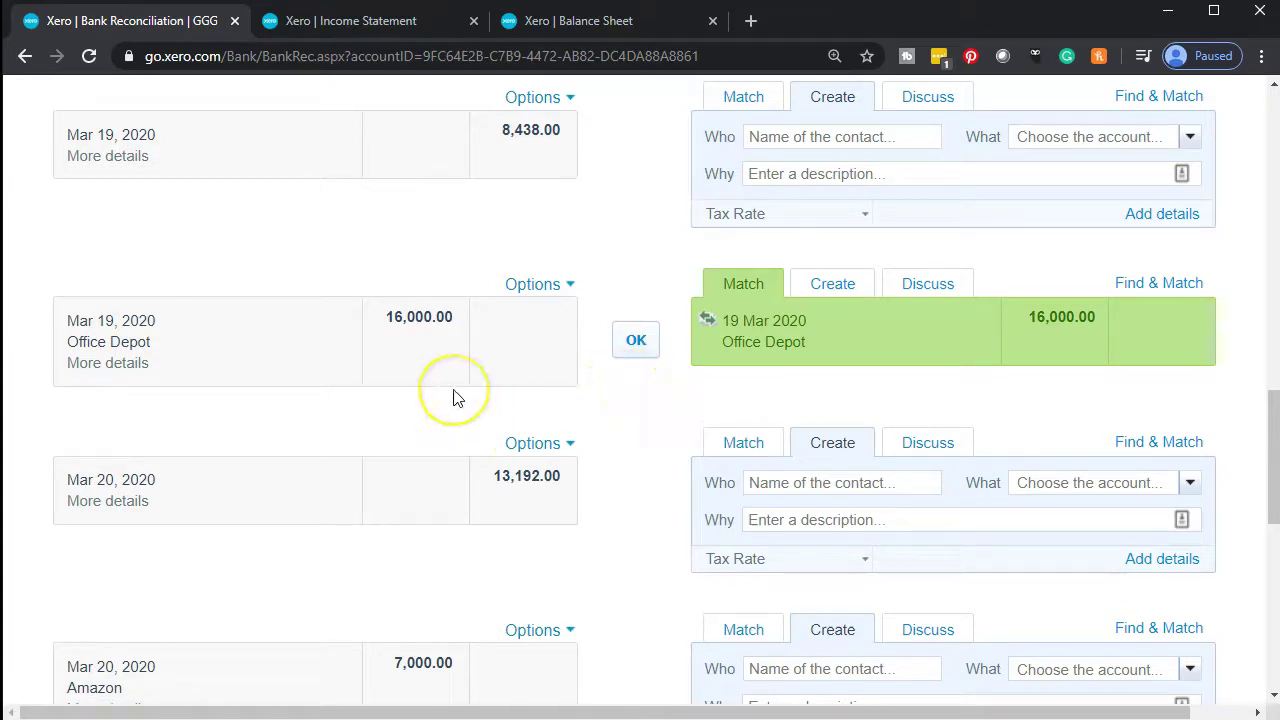
{"action": "left_click", "coordinate": [804, 367]}
{"action": "left_click", "coordinate": [634, 344]}
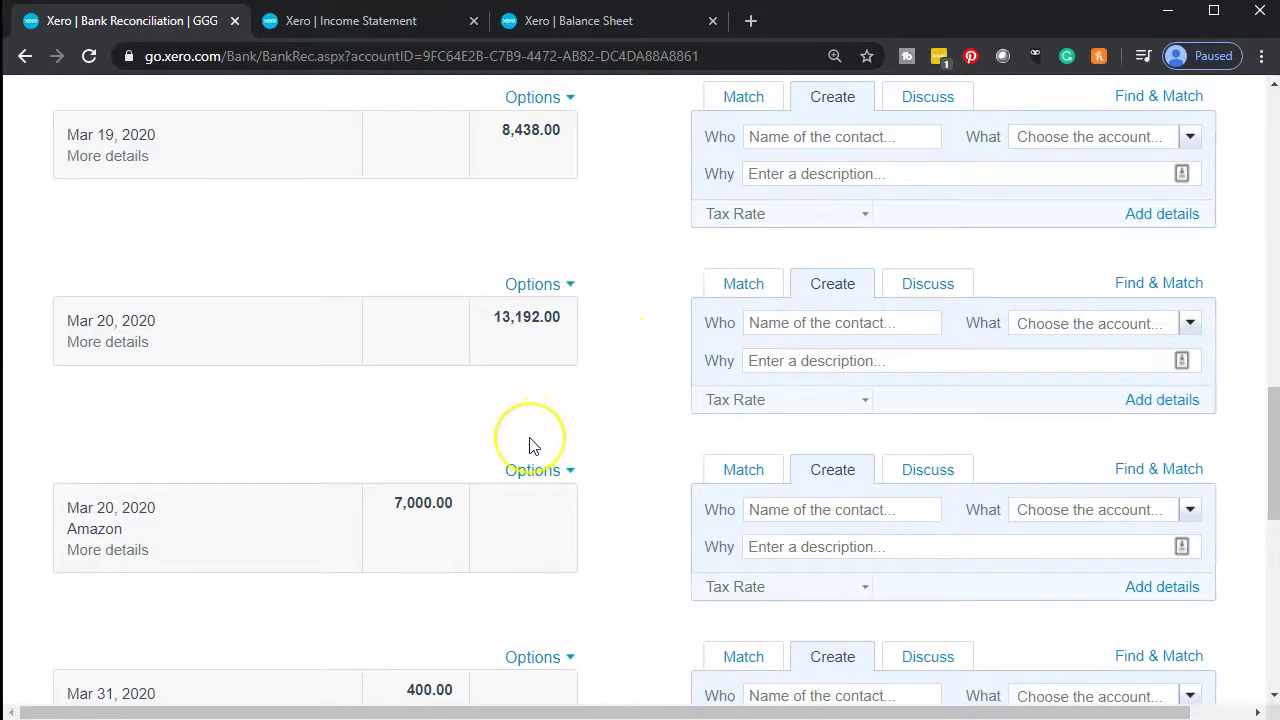
Recheck the Office Depot line's status in the imported bank statement lines after reconciling it
{"action": "scroll", "coordinate": [531, 445], "scroll_direction": "up", "scroll_amount": 5}
{"action": "scroll", "coordinate": [531, 445], "scroll_direction": "up", "scroll_amount": 10}
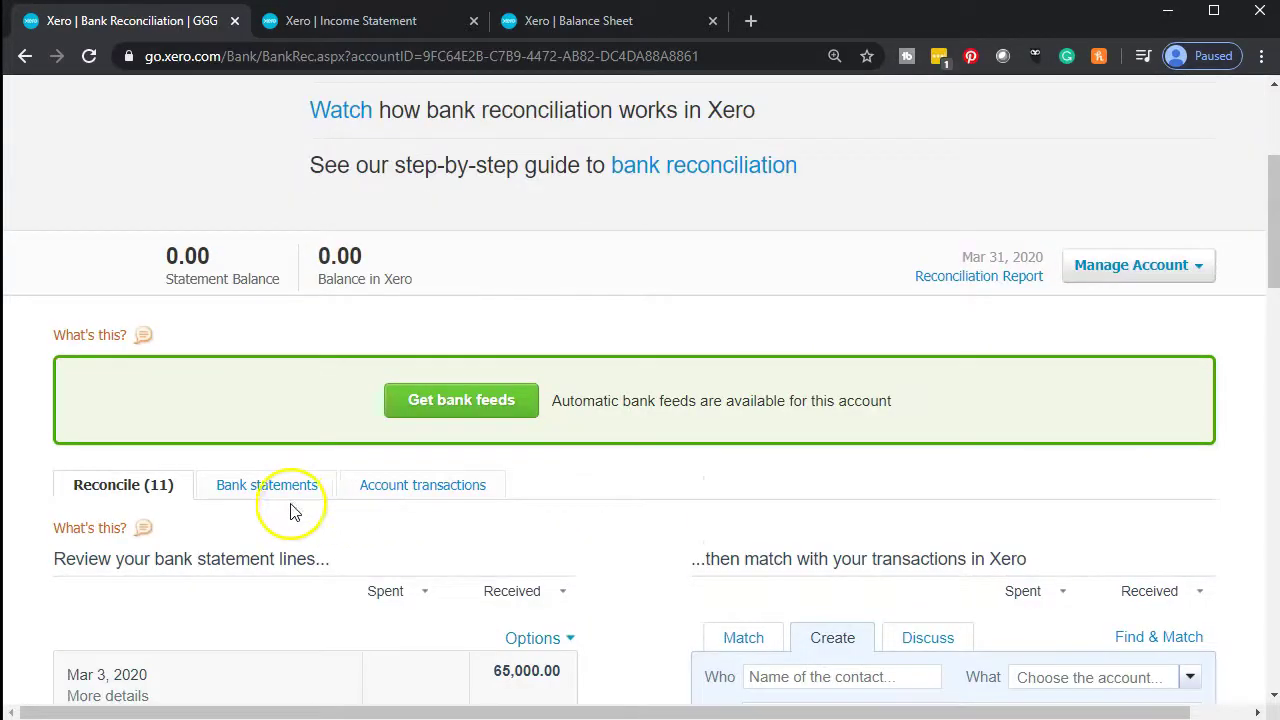
{"action": "left_click", "coordinate": [273, 497]}
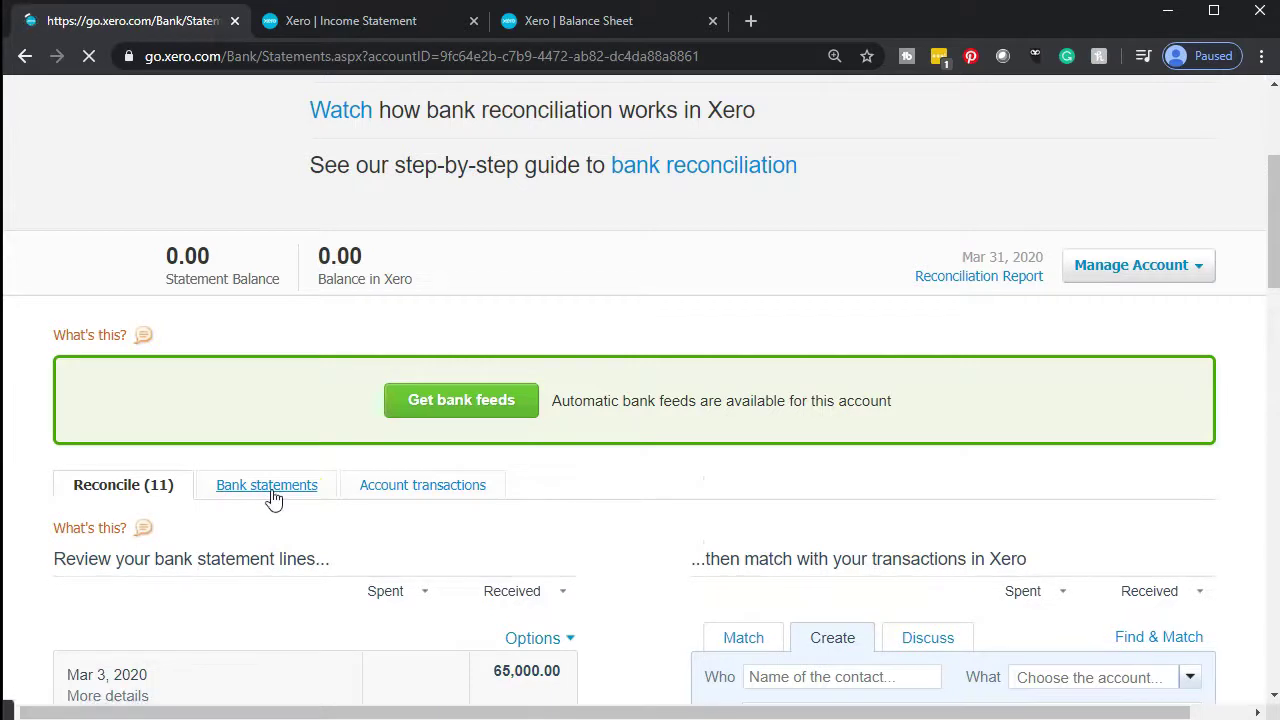
{"action": "scroll", "coordinate": [273, 498], "scroll_direction": "down", "scroll_amount": 5}
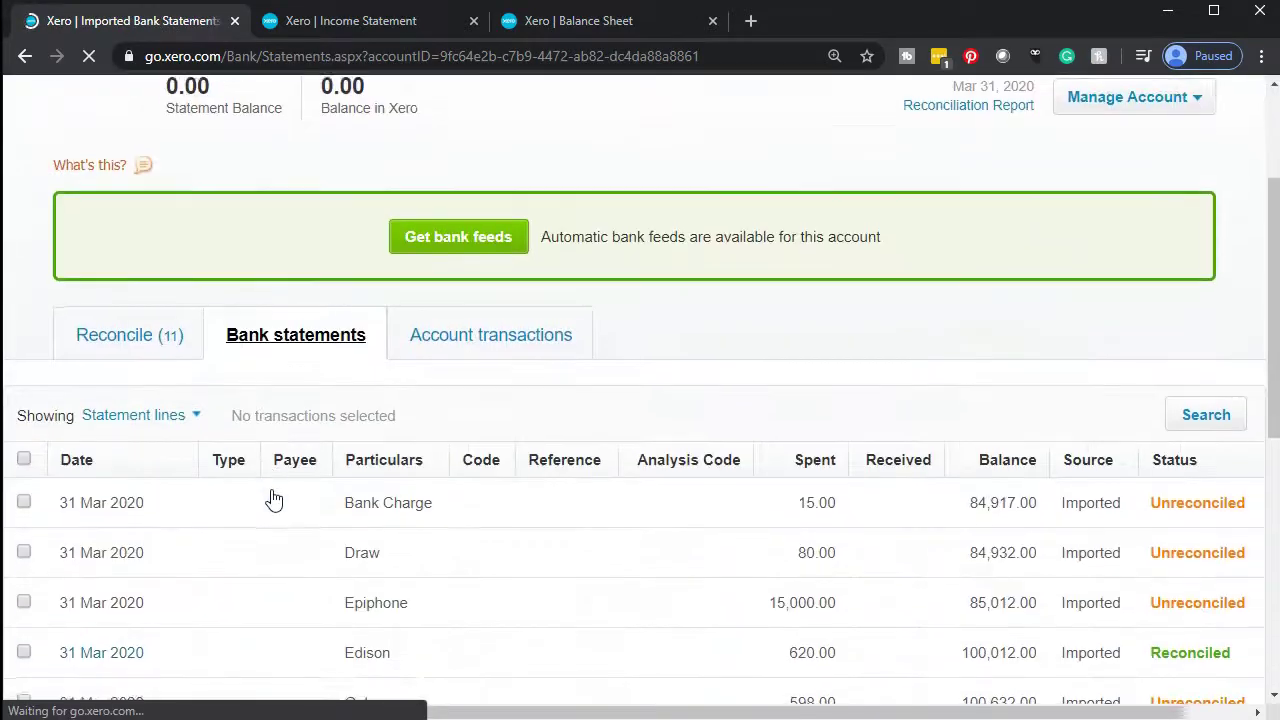
{"action": "scroll", "coordinate": [270, 498], "scroll_direction": "down", "scroll_amount": 1}
{"action": "left_click", "coordinate": [633, 543]}
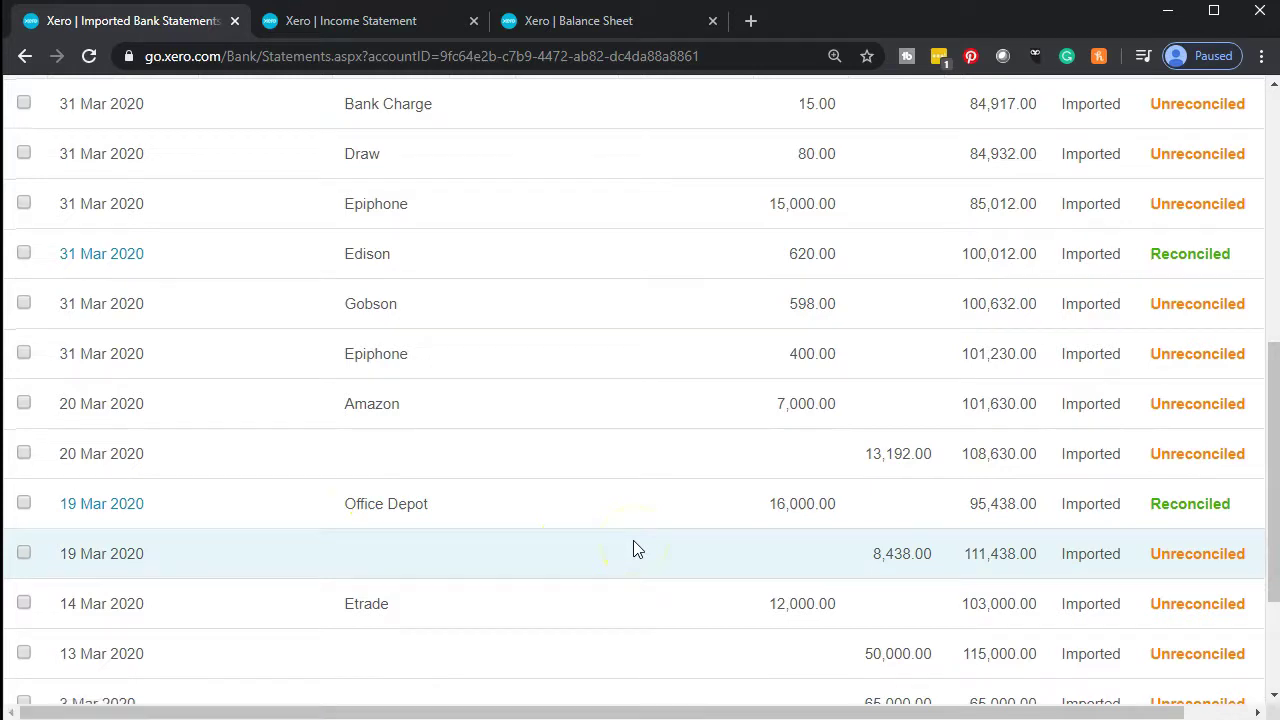
{"action": "left_click", "coordinate": [666, 523]}
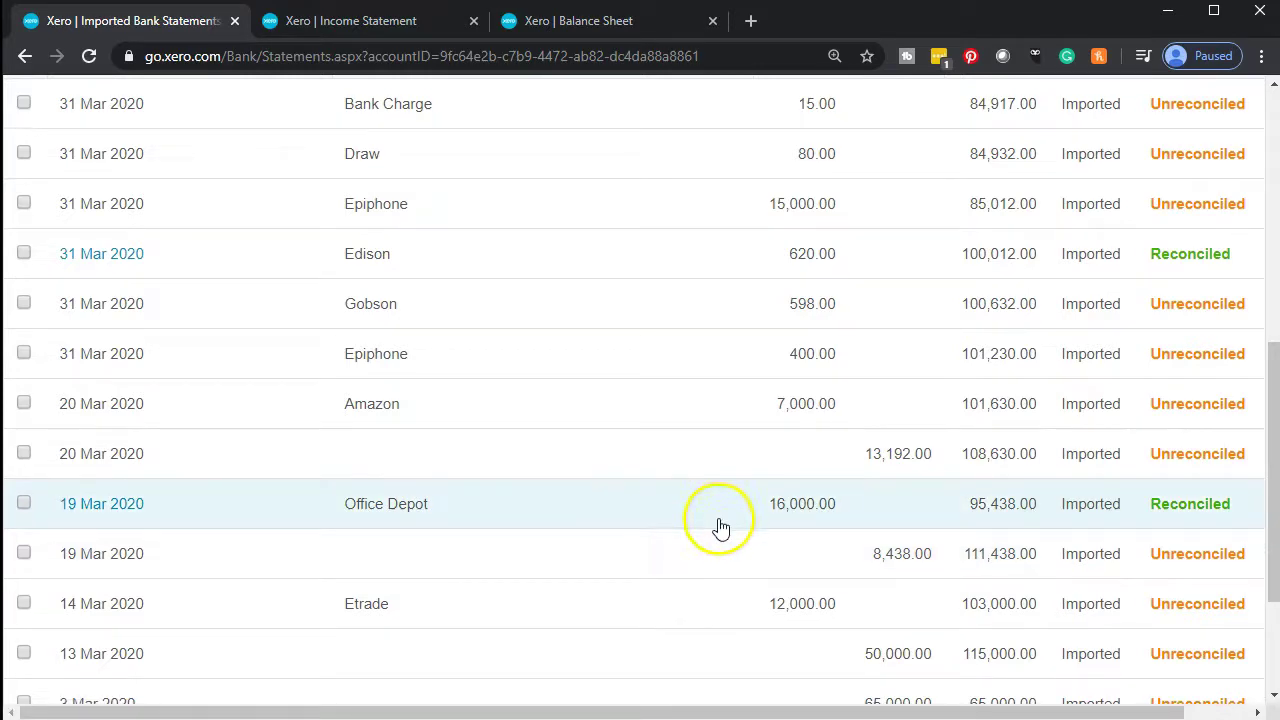
Review the reconciliation status of the Edison and Office Depot payments in the account transactions
{"action": "scroll", "coordinate": [725, 528], "scroll_direction": "up", "scroll_amount": 5}
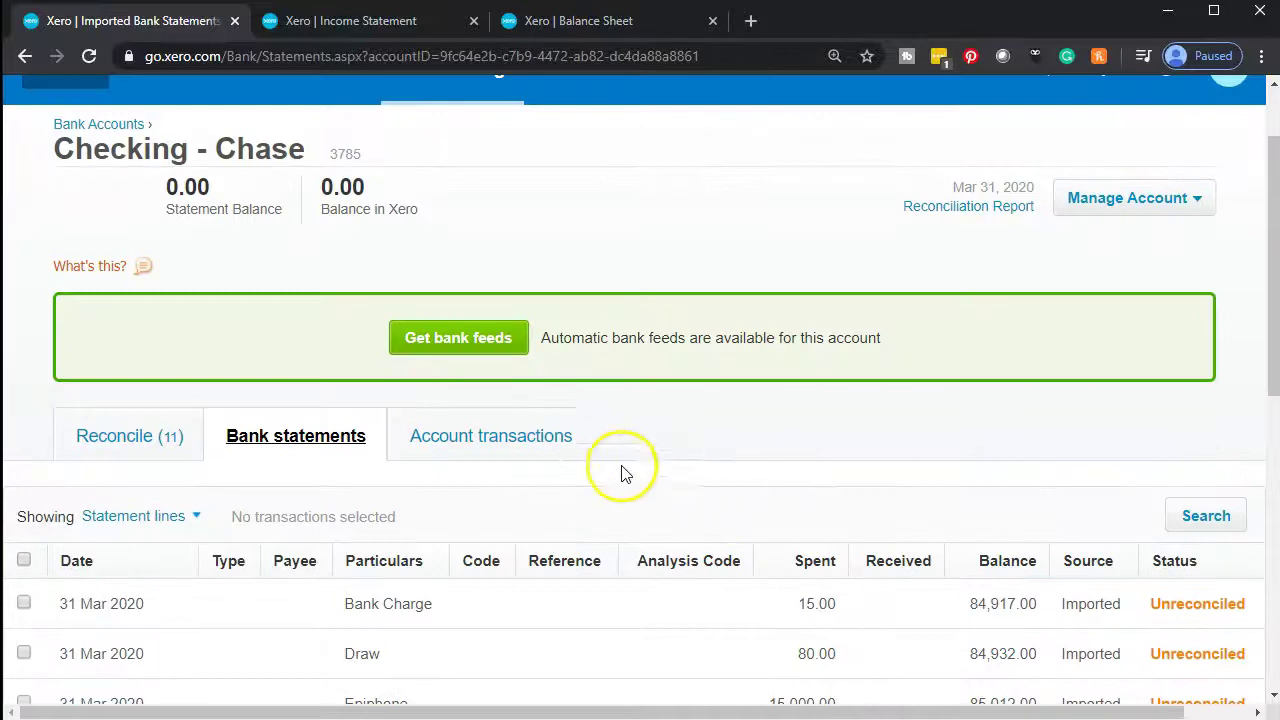
{"action": "left_click", "coordinate": [505, 450]}
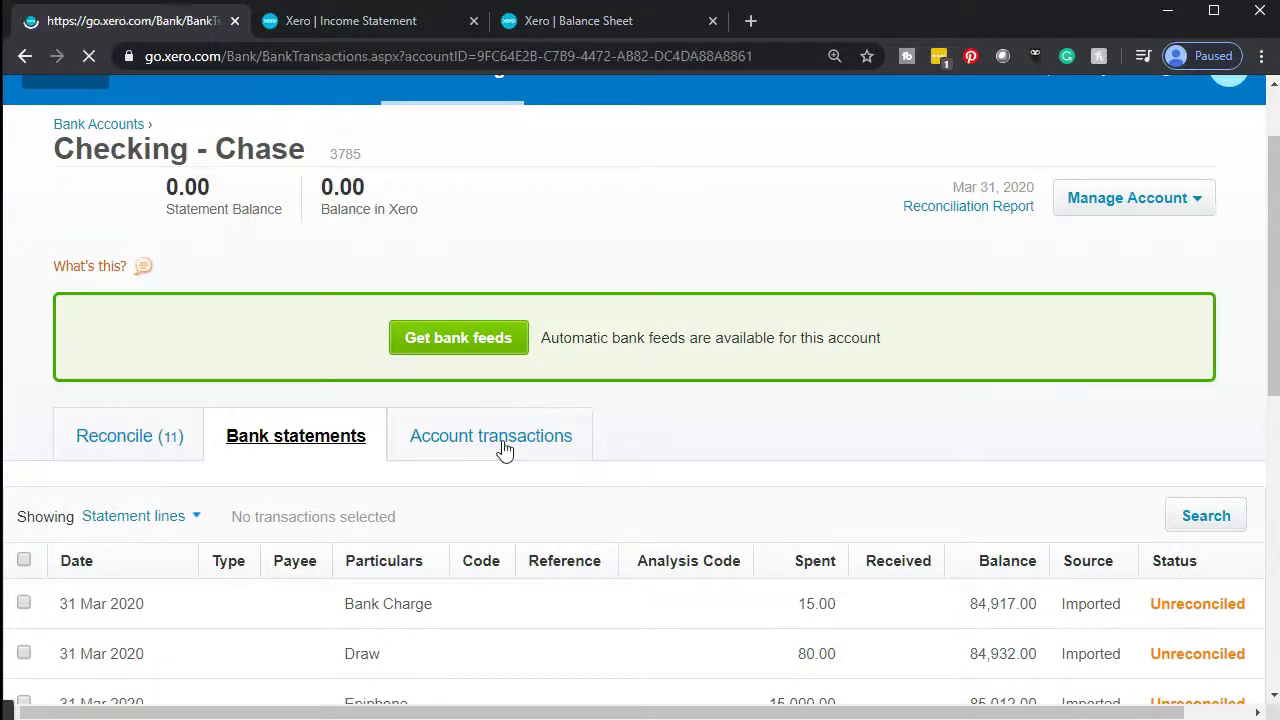
{"action": "scroll", "coordinate": [506, 449], "scroll_direction": "down", "scroll_amount": 3}
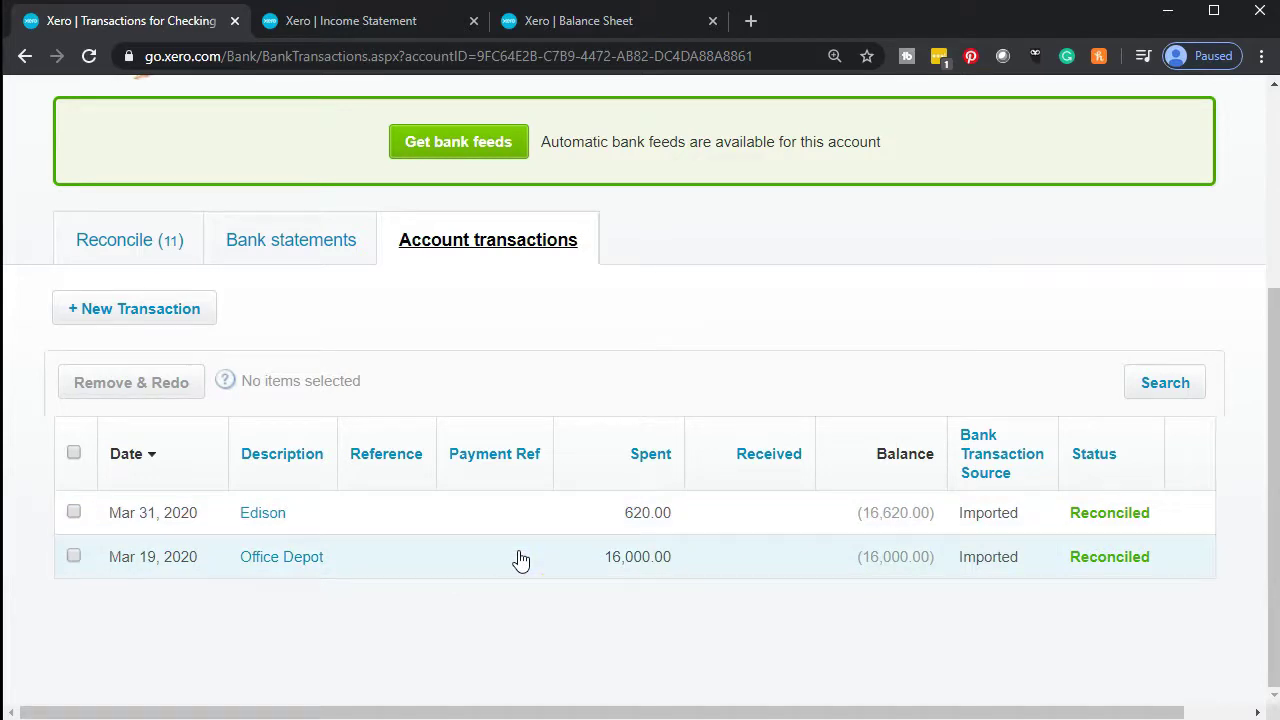
{"action": "left_click", "coordinate": [490, 534]}
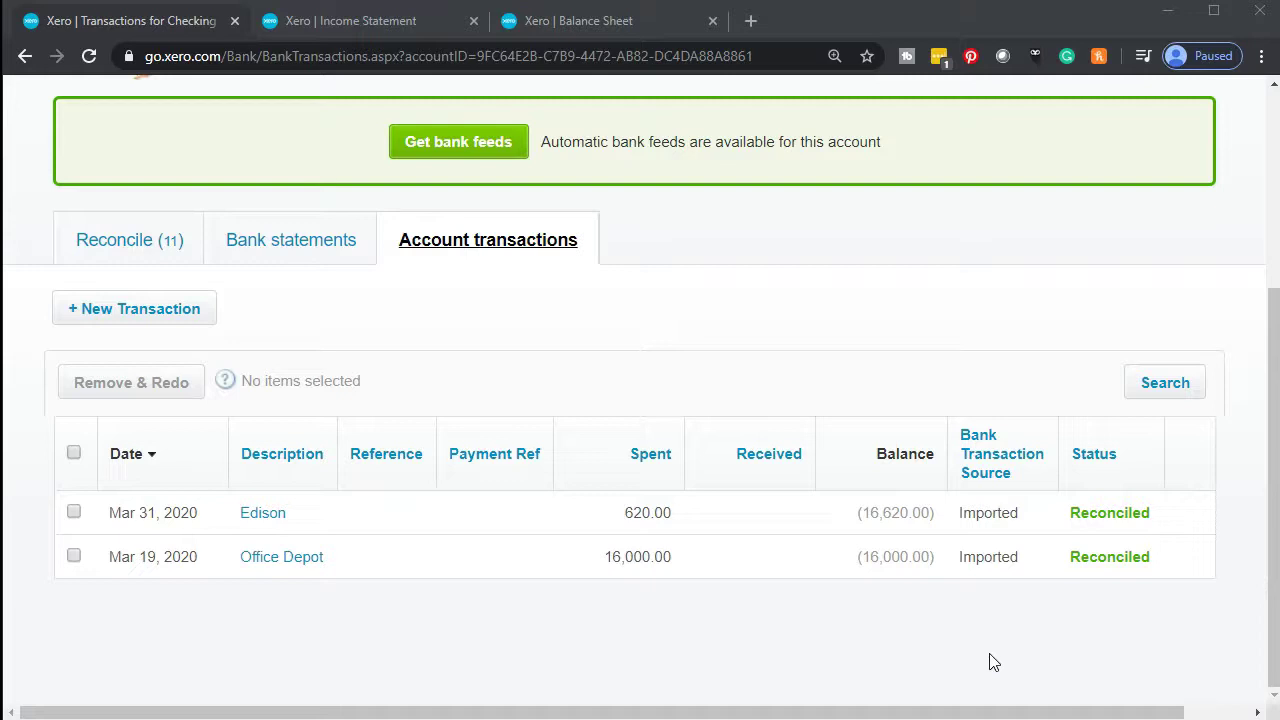
{"action": "left_click", "coordinate": [955, 666]}
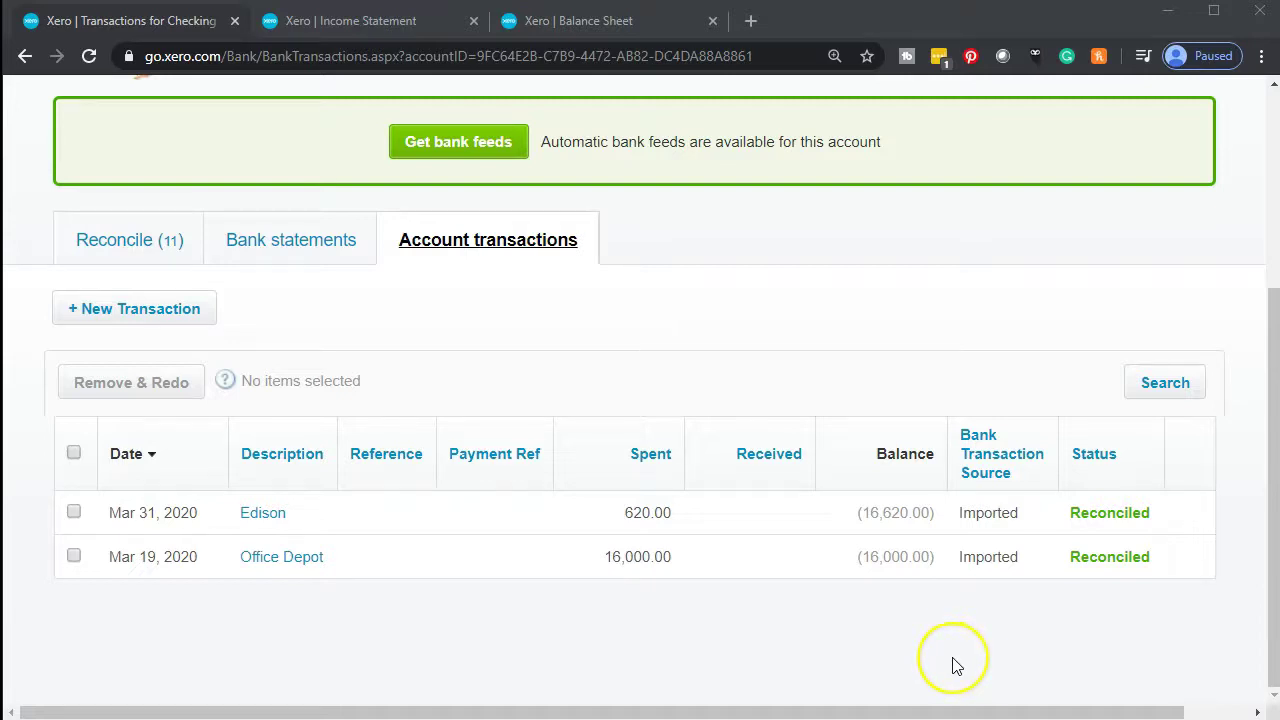